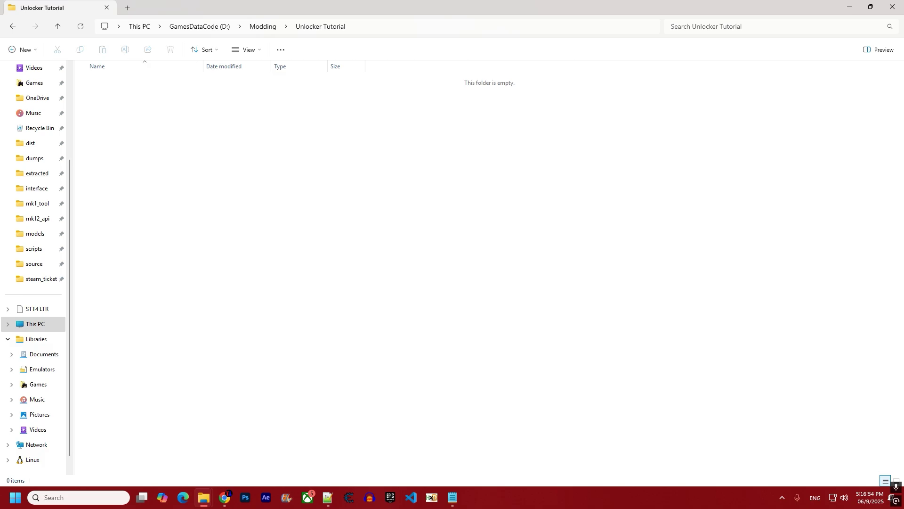
Step: Switch from File Explorer to the Salad-Maker-Release GitHub page in Chrome
{"action": "key", "text": "alt+Tab"}
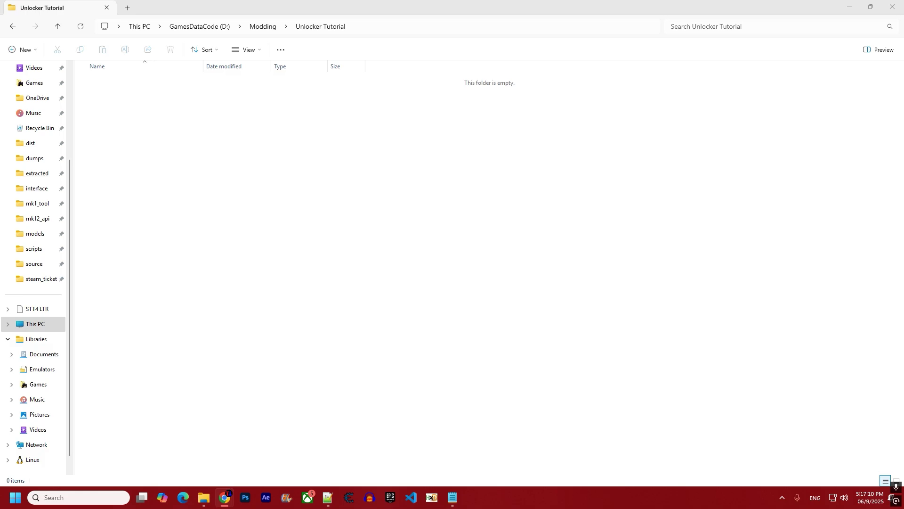
{"action": "key", "text": "alt+Tab"}
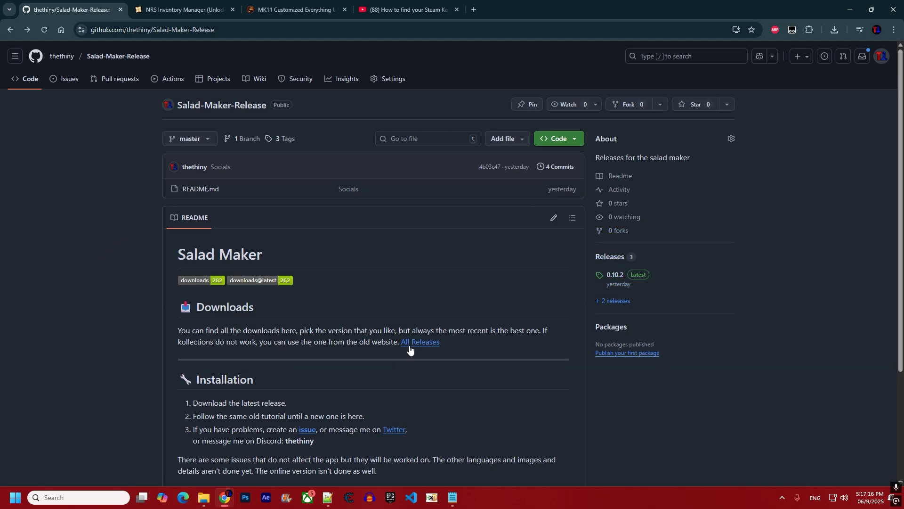
Step: Download mk11_data.zip, mk1_data.zip and saladmaker_0.10.2.exe from the 0.10.2 release assets
{"action": "left_click", "coordinate": [608, 283]}
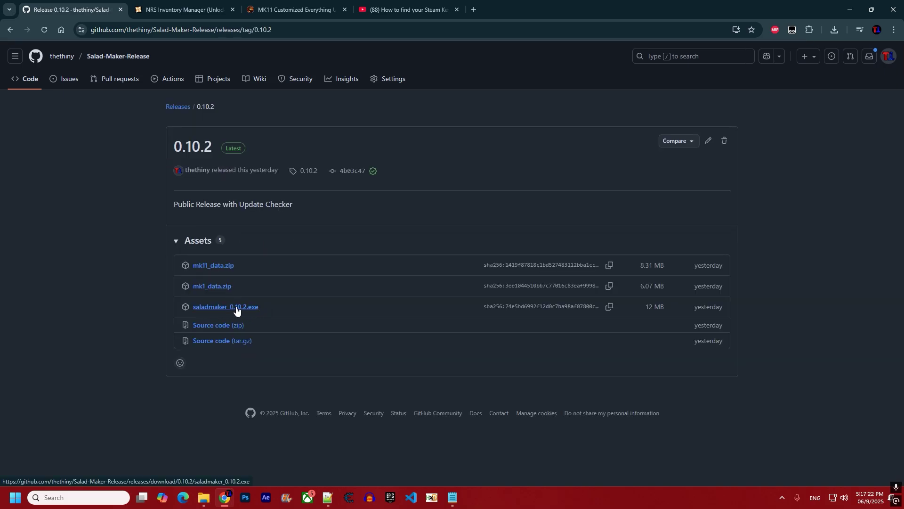
{"action": "left_click", "coordinate": [218, 266]}
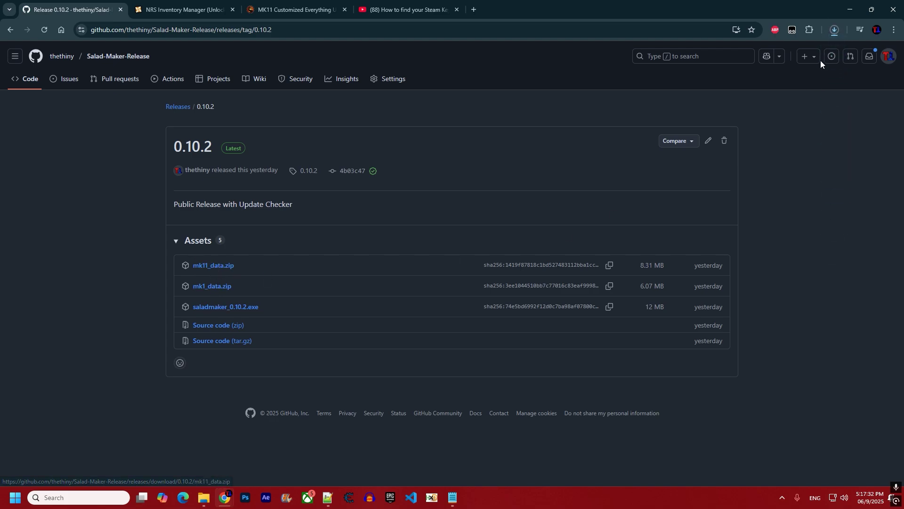
{"action": "left_click", "coordinate": [230, 286]}
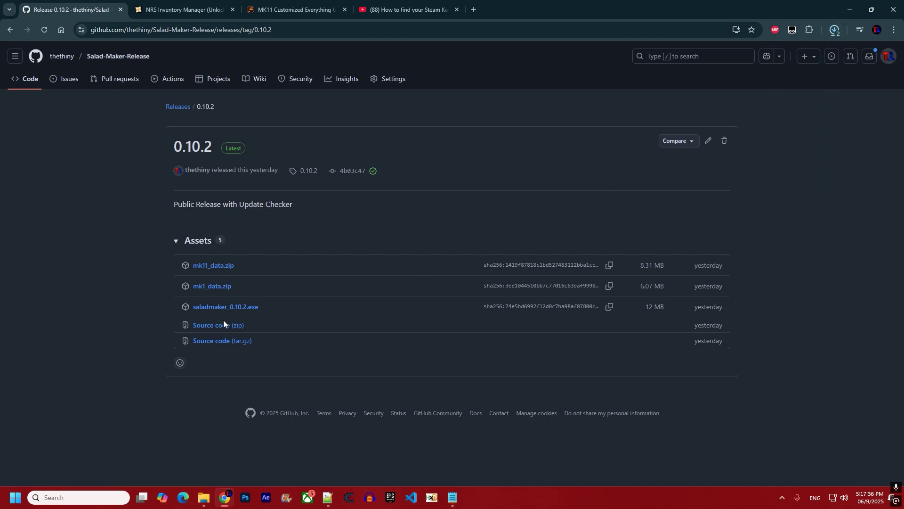
{"action": "left_click", "coordinate": [231, 309]}
{"action": "mouse_move", "coordinate": [203, 497]}
{"action": "mouse_move", "coordinate": [119, 439]}
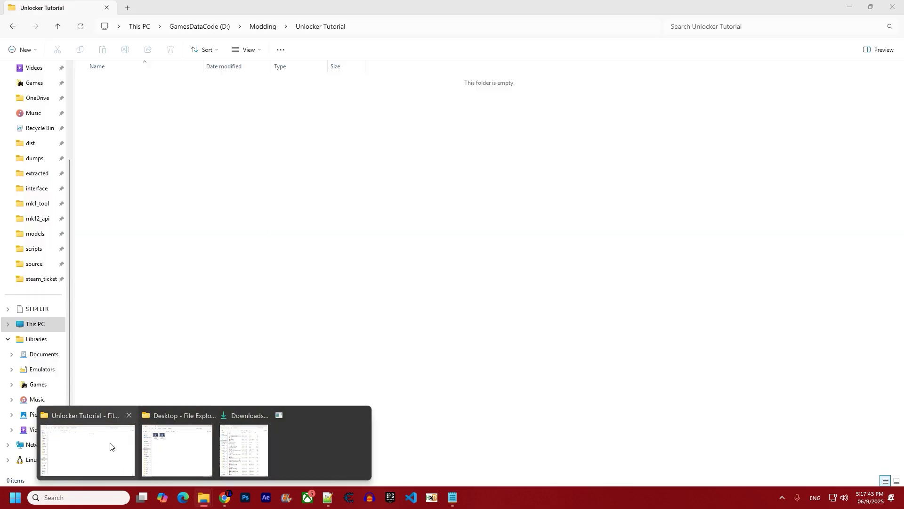
Step: Paste the three downloaded files into the empty Unlocker Tutorial folder
{"action": "left_click", "coordinate": [110, 445]}
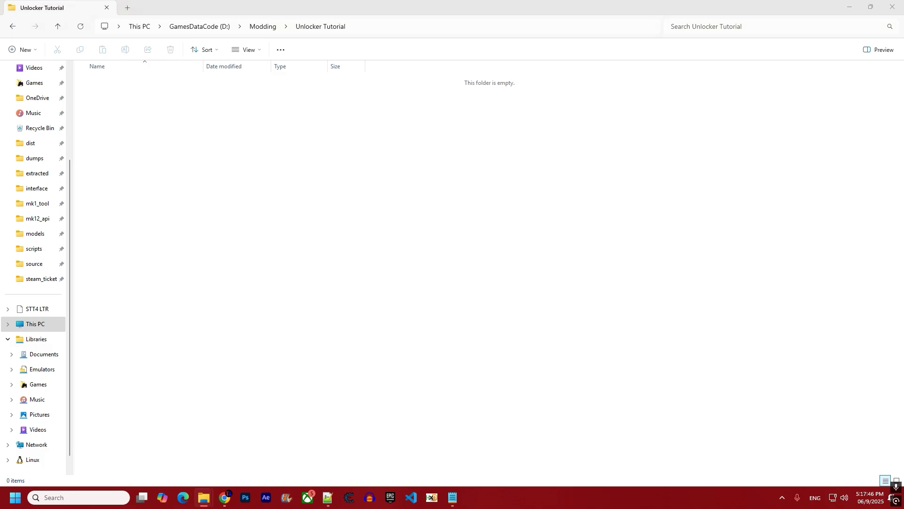
{"action": "left_click", "coordinate": [495, 254]}
{"action": "key", "text": "ctrl+v"}
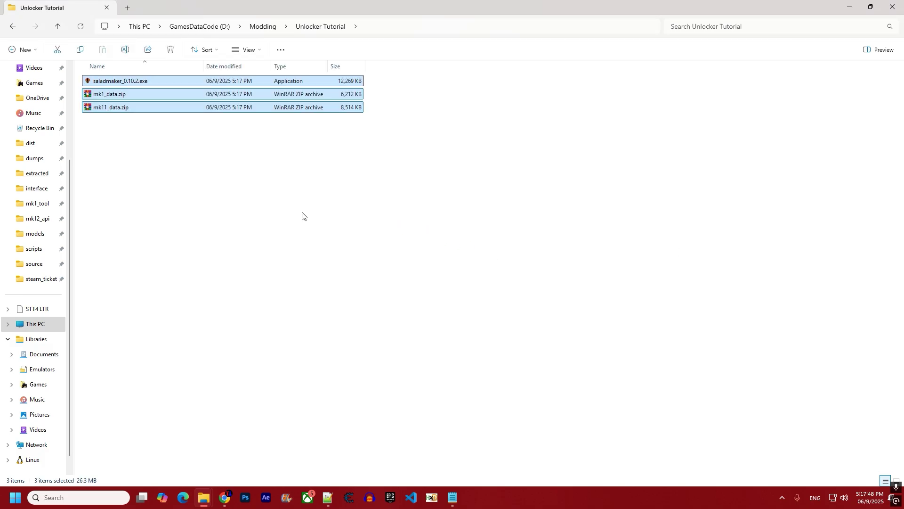
{"action": "left_click", "coordinate": [244, 173]}
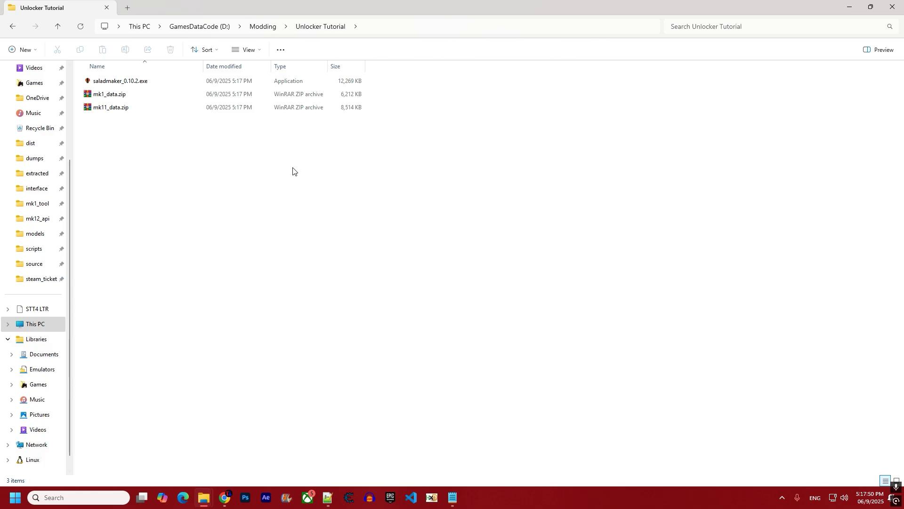
Step: Launch saladmaker_0.10.2.exe and run it anyway past the SmartScreen warning
{"action": "left_click", "coordinate": [146, 83]}
{"action": "double_click", "coordinate": [133, 84]}
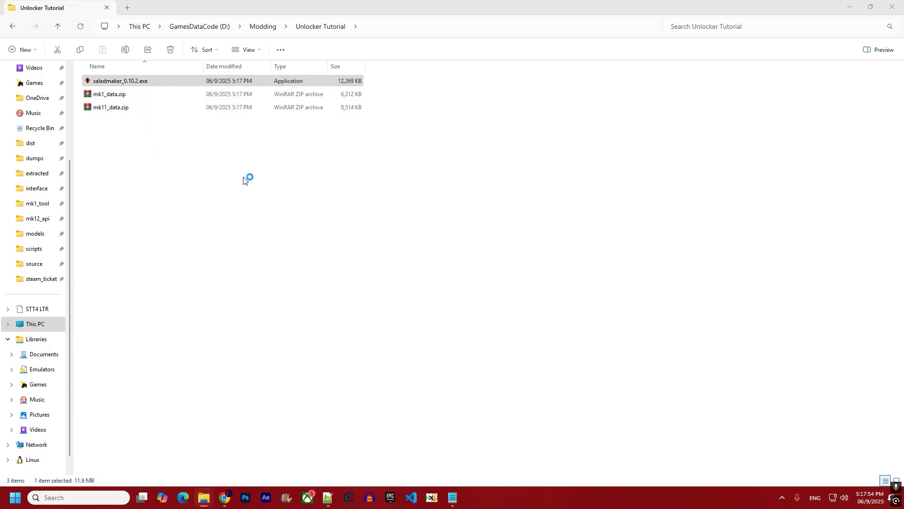
{"action": "left_click", "coordinate": [349, 182]}
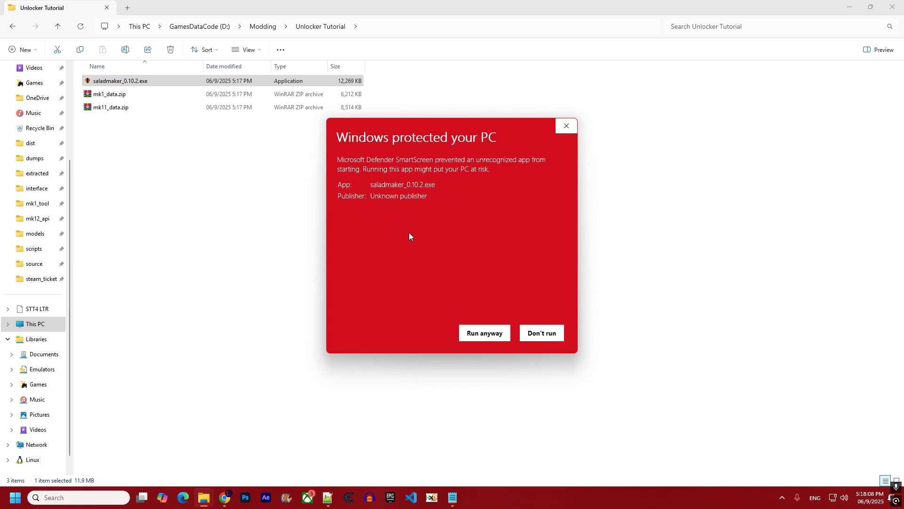
{"action": "left_click", "coordinate": [477, 333]}
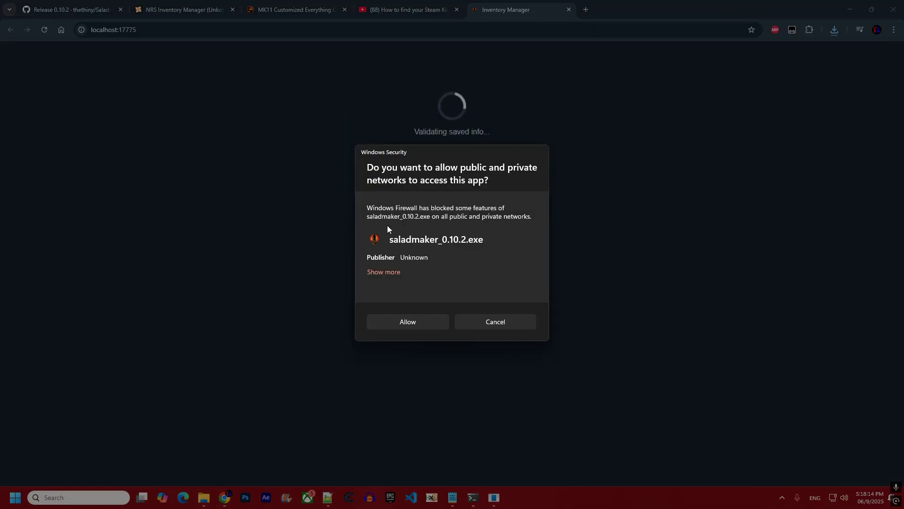
Step: Dismiss the firewall prompt and log out of the MK1 session
{"action": "left_click", "coordinate": [509, 316]}
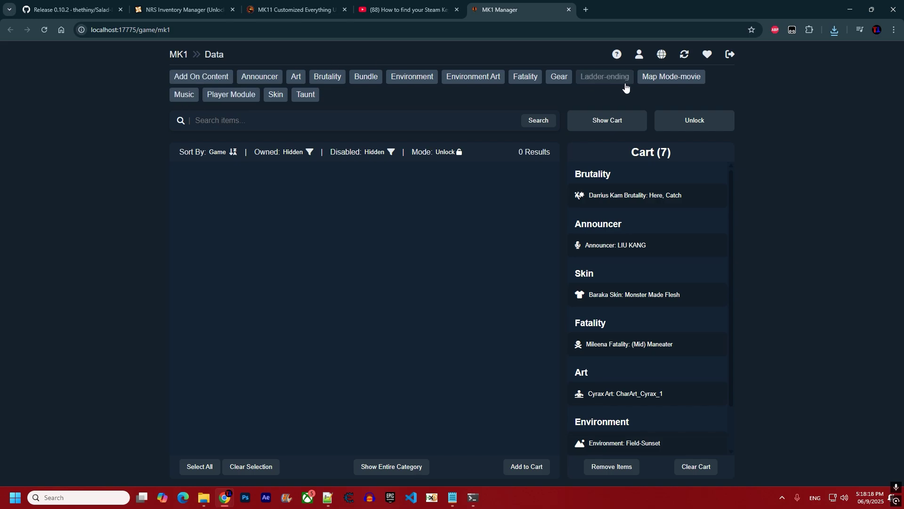
{"action": "left_click", "coordinate": [729, 55]}
{"action": "left_click", "coordinate": [443, 285]}
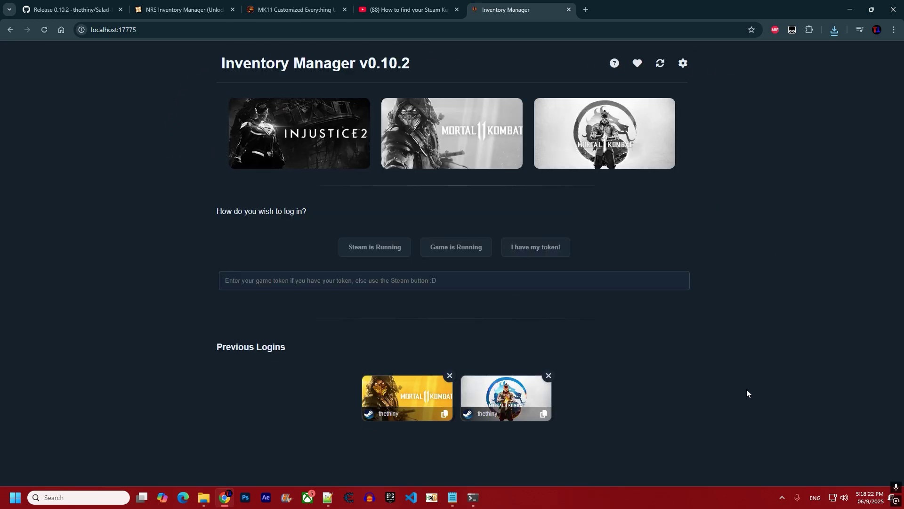
Step: Select MK1 on the login screen and switch to the Steam key tutorial video
{"action": "left_click_drag", "start_coordinate": [225, 63], "coordinate": [437, 71]}
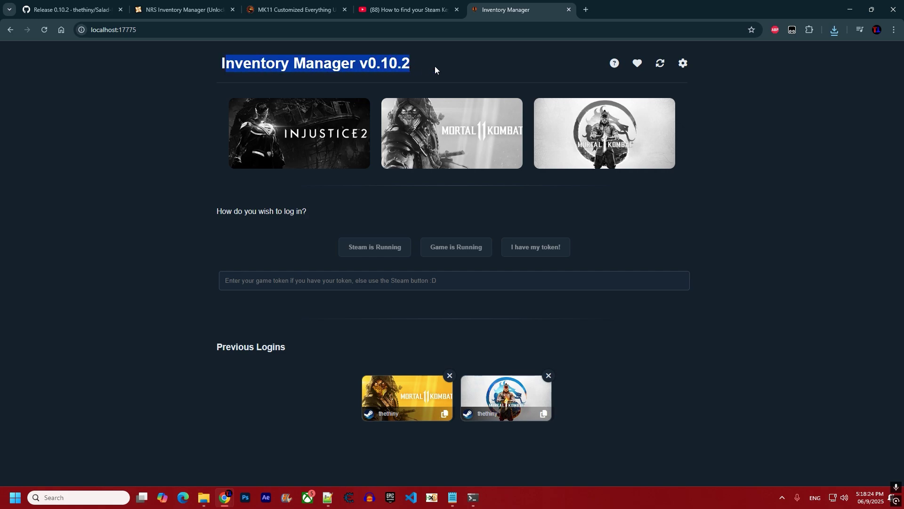
{"action": "left_click", "coordinate": [313, 117]}
{"action": "left_click", "coordinate": [452, 133]}
{"action": "left_click", "coordinate": [602, 144]}
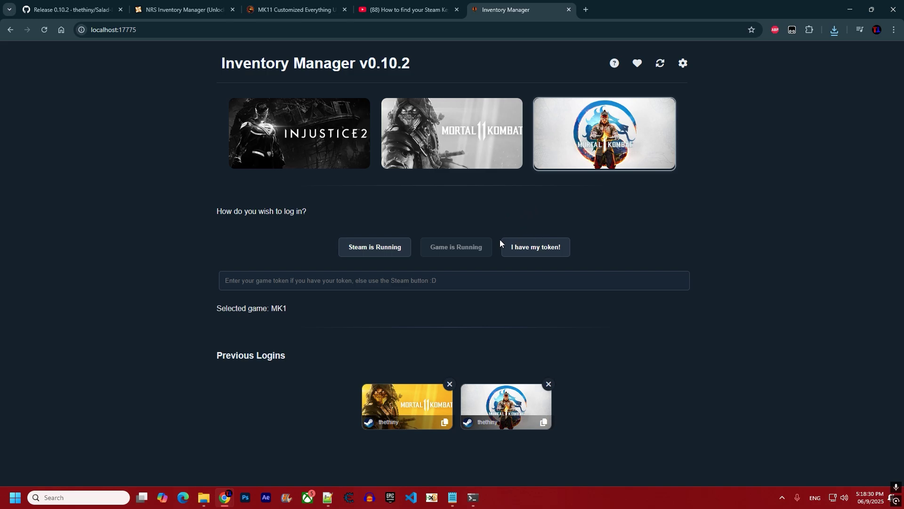
{"action": "left_click", "coordinate": [408, 11]}
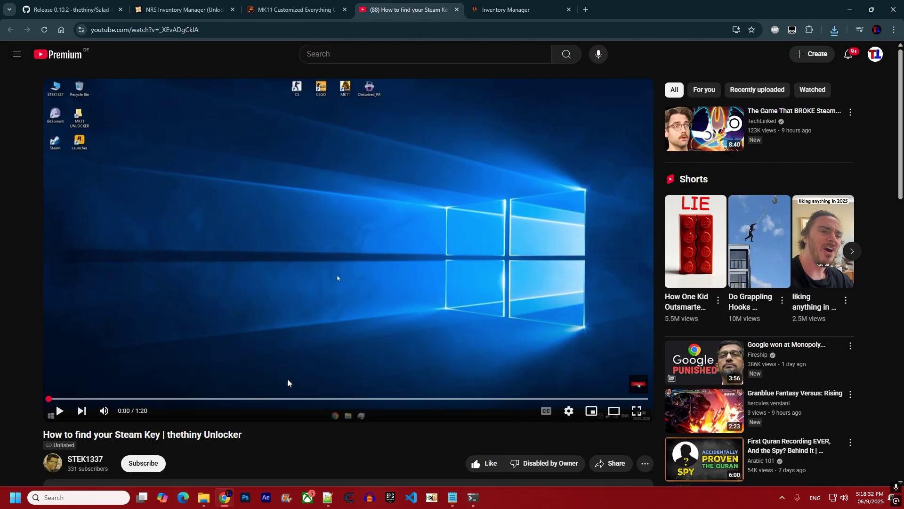
Step: Scrub the Steam key tutorial to about 1:13, where SyntaxView shows the Steam Key
{"action": "left_click_drag", "start_coordinate": [44, 434], "coordinate": [256, 439]}
{"action": "left_click", "coordinate": [252, 440]}
{"action": "left_click_drag", "start_coordinate": [56, 399], "coordinate": [498, 399]}
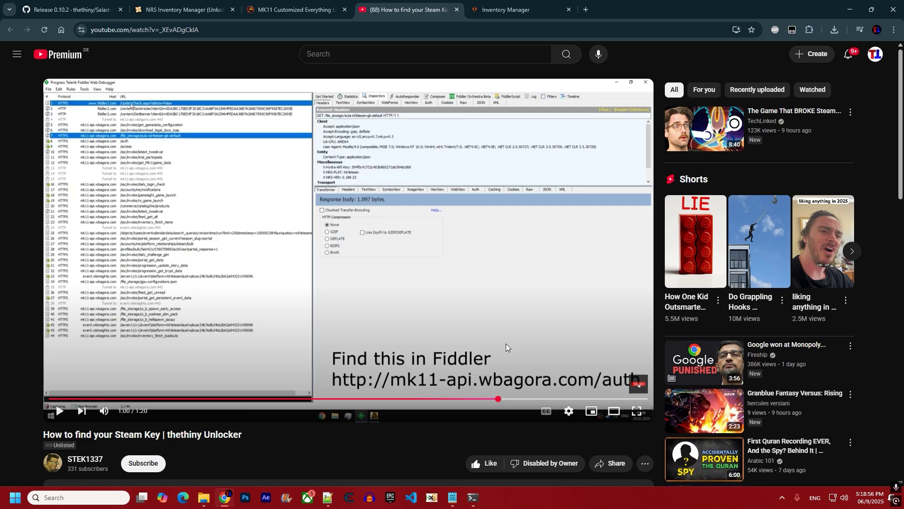
{"action": "left_click_drag", "start_coordinate": [520, 399], "coordinate": [597, 399]}
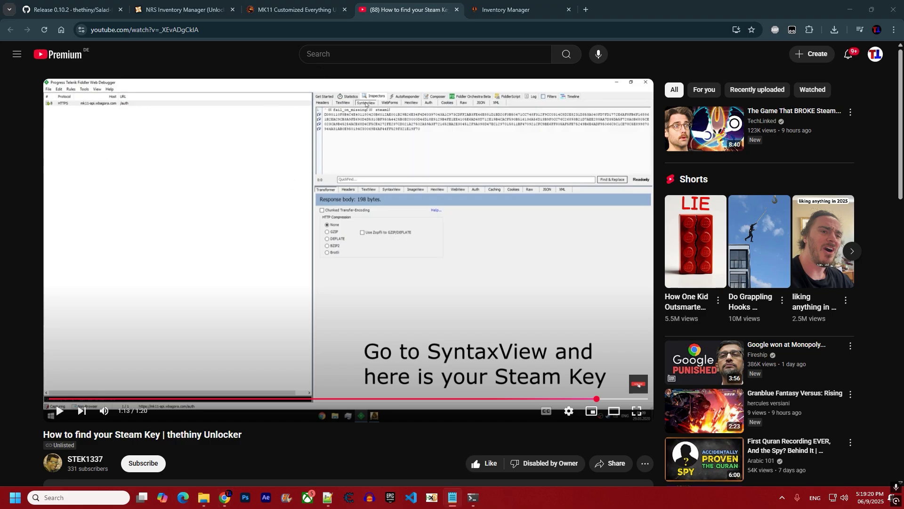
Step: Note 'XBL3.0 -> XBOX' and 'ey -> Epic Games Token' on two lines, then minimize Notepad
{"action": "type", "text": "XB"}
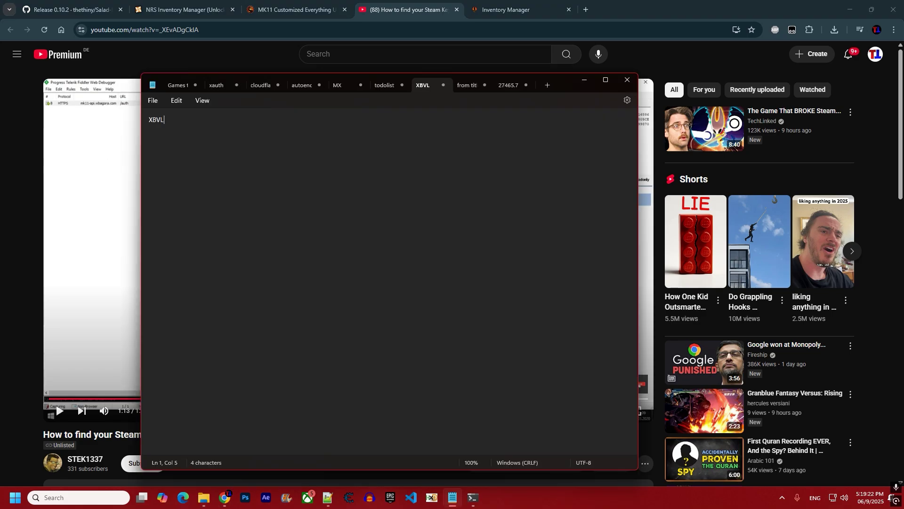
{"action": "type", "text": "L3.0 -> XBOX"}
{"action": "key", "text": "Return"}
{"action": "type", "text": "ey -> Epic Games Token"}
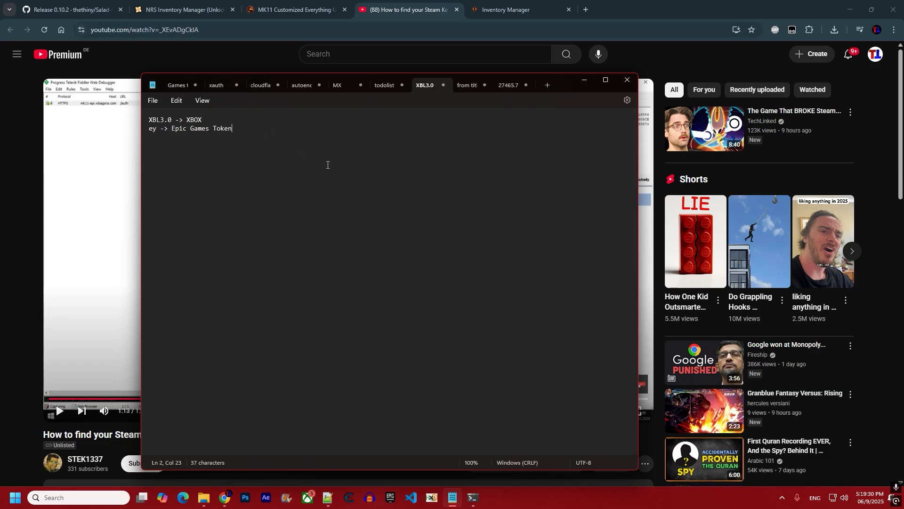
{"action": "left_click", "coordinate": [584, 80]}
Step: Position the Unlocker Tutorial folder window over the browser and select its dumps folder
{"action": "left_click", "coordinate": [499, 3]}
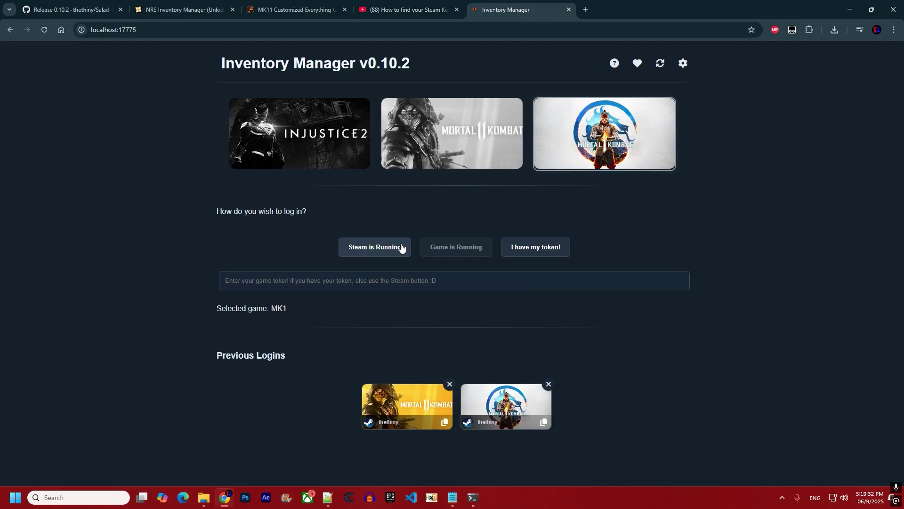
{"action": "left_click", "coordinate": [367, 280]}
{"action": "left_click", "coordinate": [512, 250]}
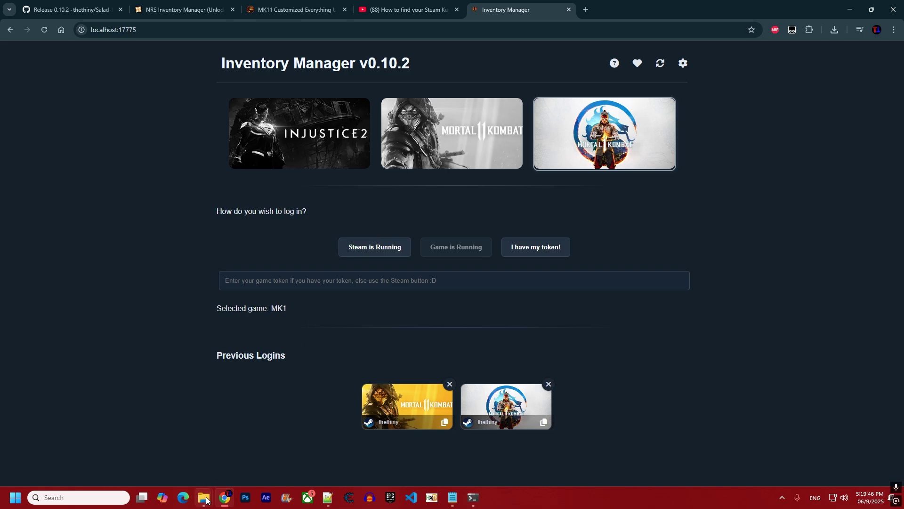
{"action": "mouse_move", "coordinate": [204, 497]}
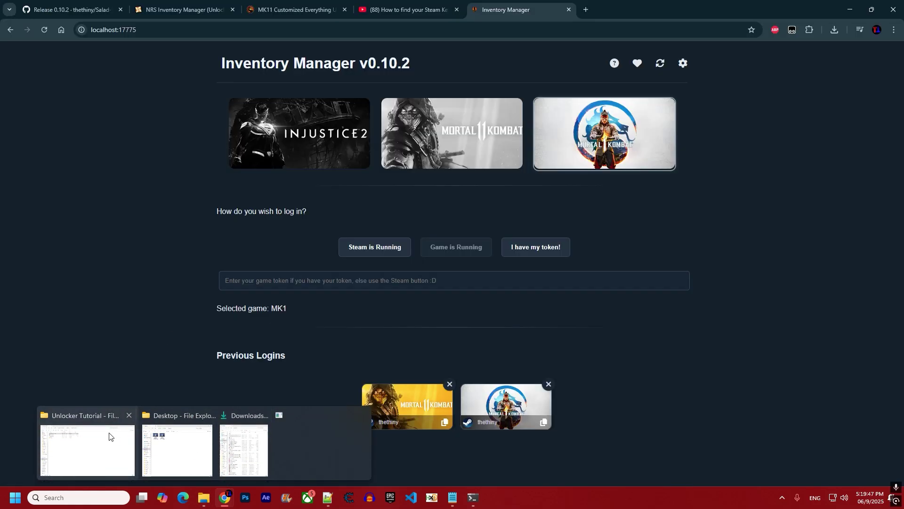
{"action": "left_click", "coordinate": [87, 447]}
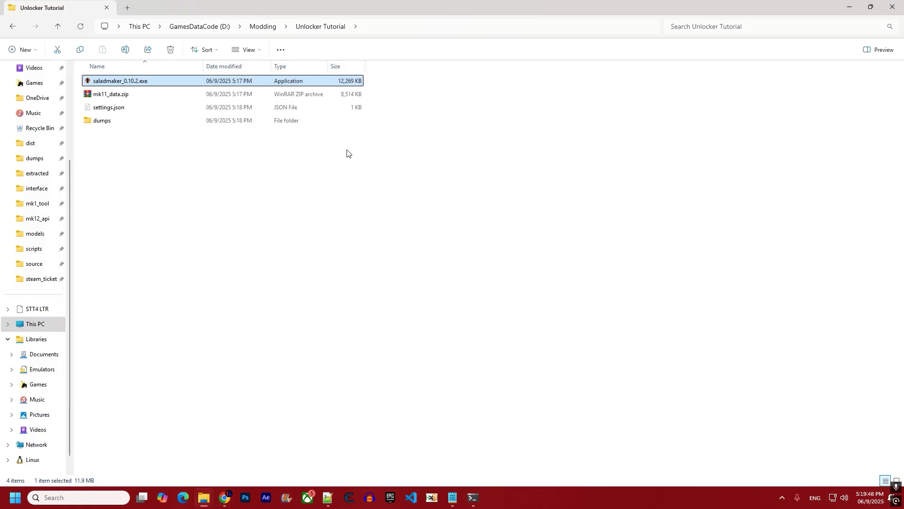
{"action": "left_click_drag", "start_coordinate": [374, 28], "coordinate": [630, 77]}
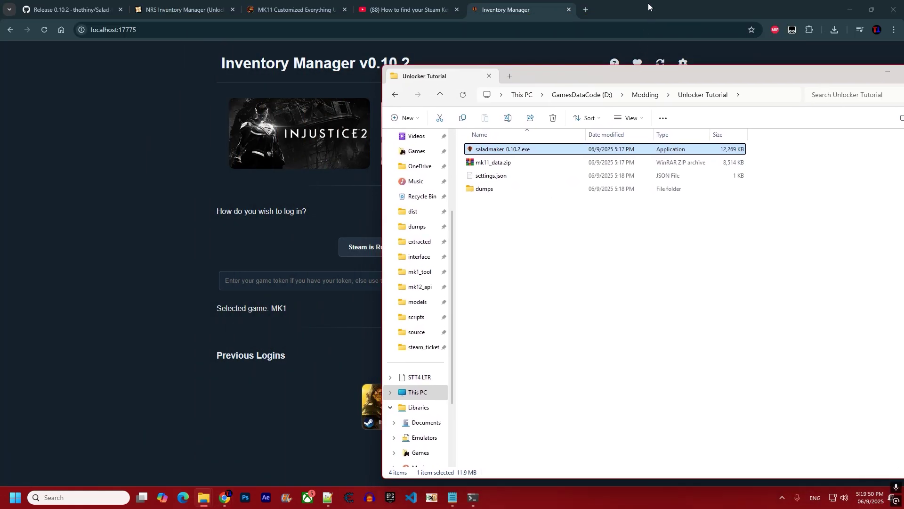
{"action": "left_click", "coordinate": [492, 193]}
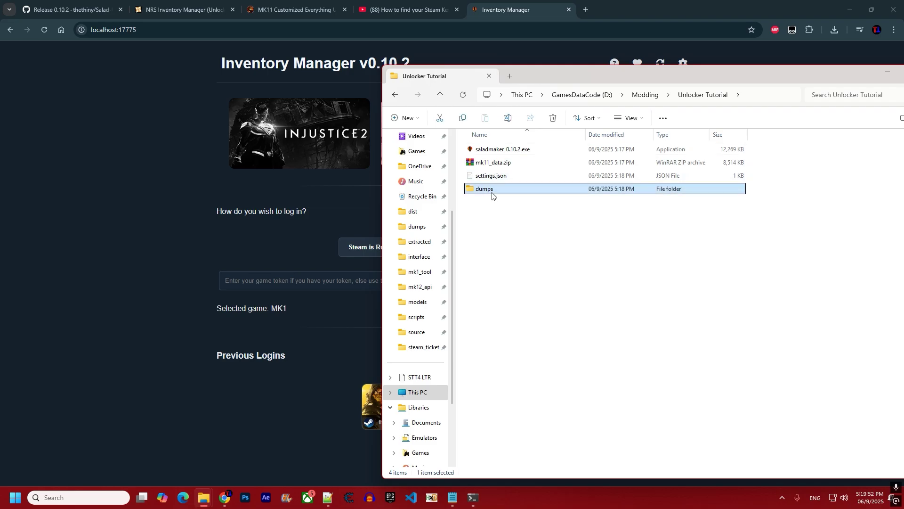
Step: Pick MK11 and log in with 'Steam is Running' to load its inventory
{"action": "left_click", "coordinate": [335, 204]}
{"action": "left_click", "coordinate": [400, 160]}
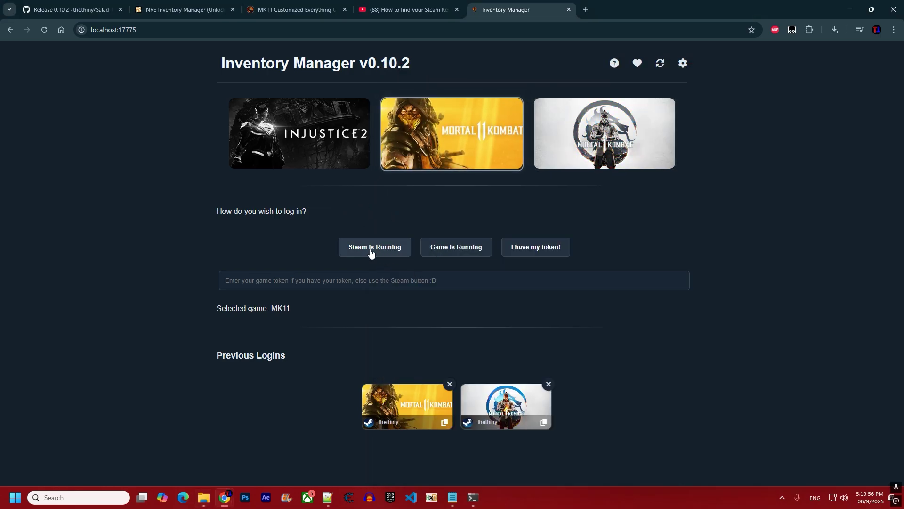
{"action": "left_click", "coordinate": [371, 253]}
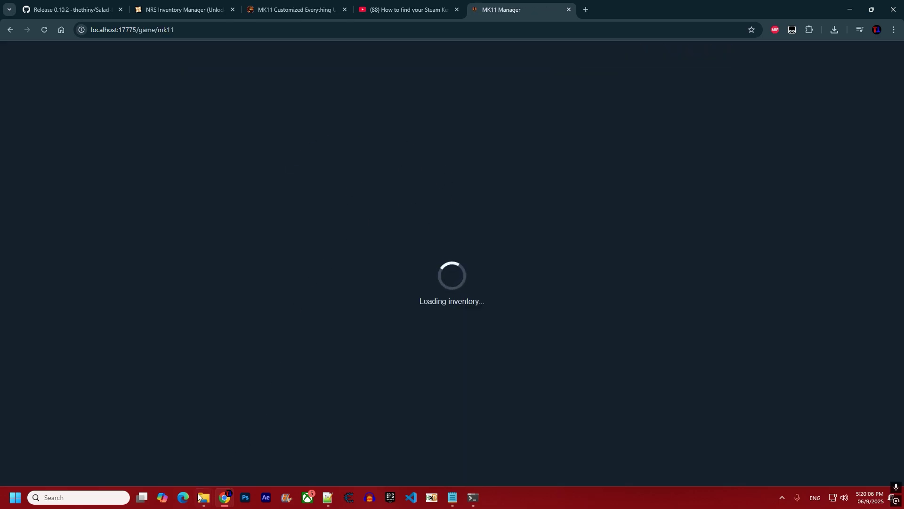
Step: Bring the Unlocker Tutorial window forward and inspect the mk1 and mk11 folders inside dumps
{"action": "mouse_move", "coordinate": [203, 497]}
{"action": "left_click", "coordinate": [87, 447]}
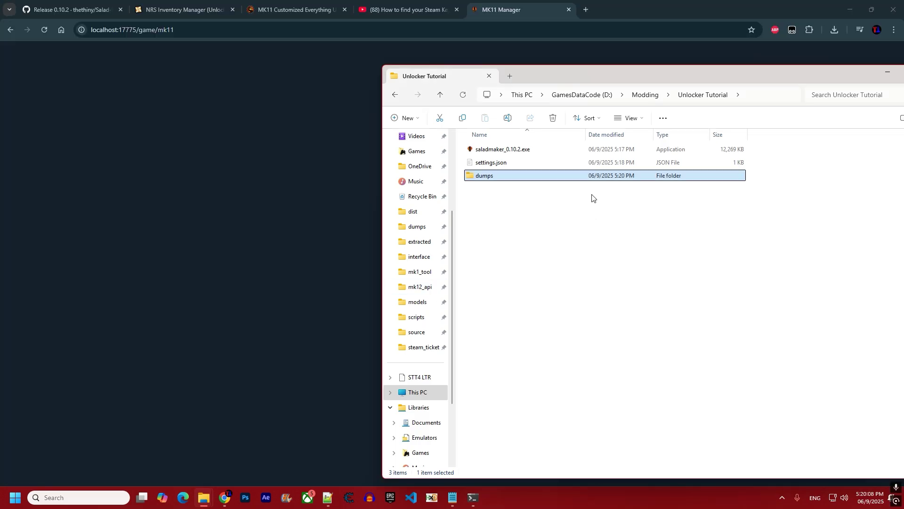
{"action": "left_click", "coordinate": [592, 197]}
{"action": "left_click_drag", "start_coordinate": [586, 76], "coordinate": [673, 86]}
{"action": "left_click_drag", "start_coordinate": [608, 233], "coordinate": [567, 192]}
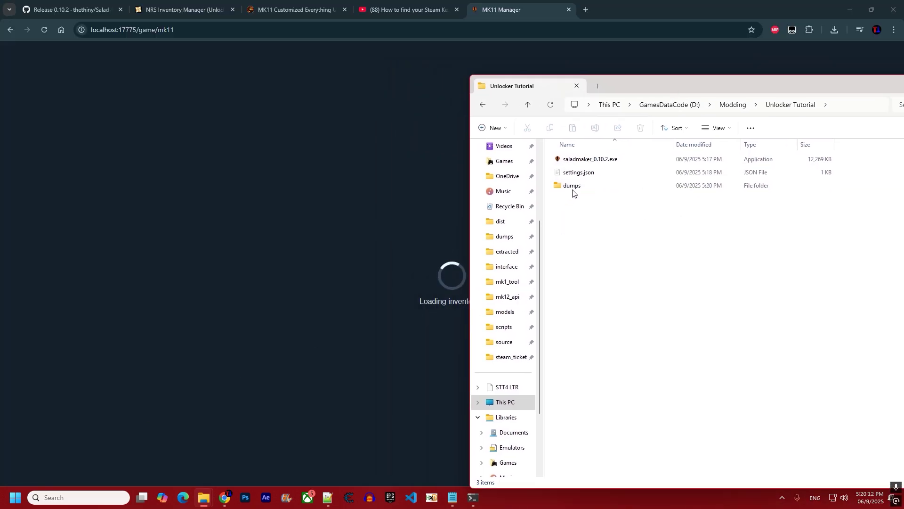
{"action": "double_click", "coordinate": [572, 186]}
{"action": "left_click_drag", "start_coordinate": [597, 214], "coordinate": [575, 161]}
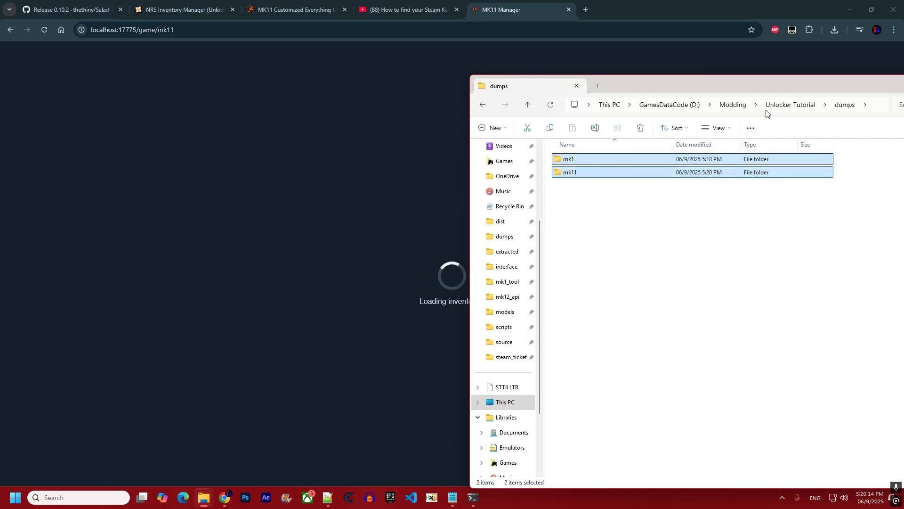
{"action": "left_click", "coordinate": [782, 106]}
Step: Review the folder's files, then open the mk1 and mk11 subfolders of dumps in turn
{"action": "left_click_drag", "start_coordinate": [683, 86], "coordinate": [596, 87]}
{"action": "left_click", "coordinate": [595, 225]}
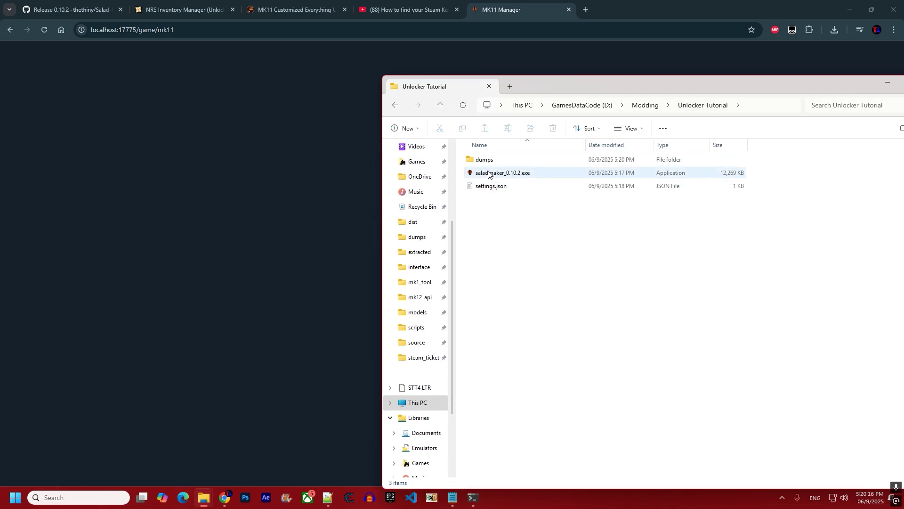
{"action": "left_click", "coordinate": [488, 175]}
{"action": "left_click", "coordinate": [492, 163]}
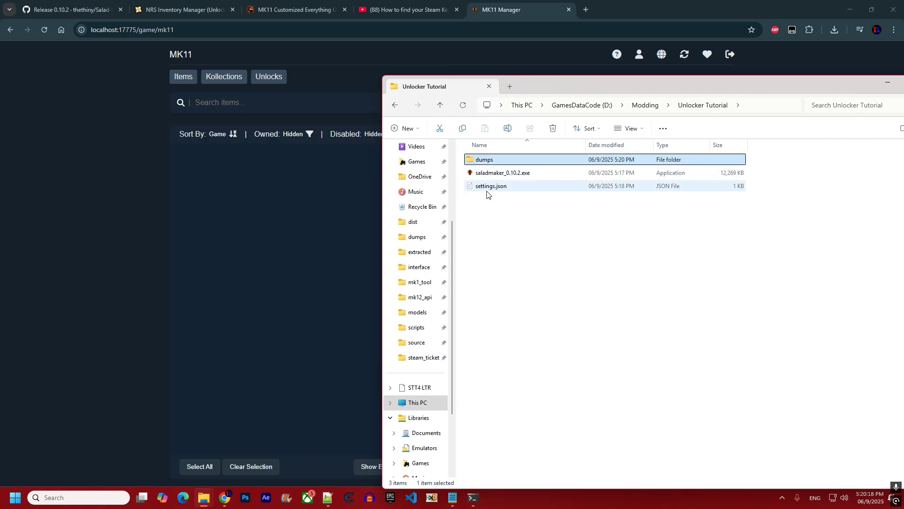
{"action": "left_click", "coordinate": [487, 187]}
{"action": "double_click", "coordinate": [490, 160]}
{"action": "left_click", "coordinate": [496, 164]}
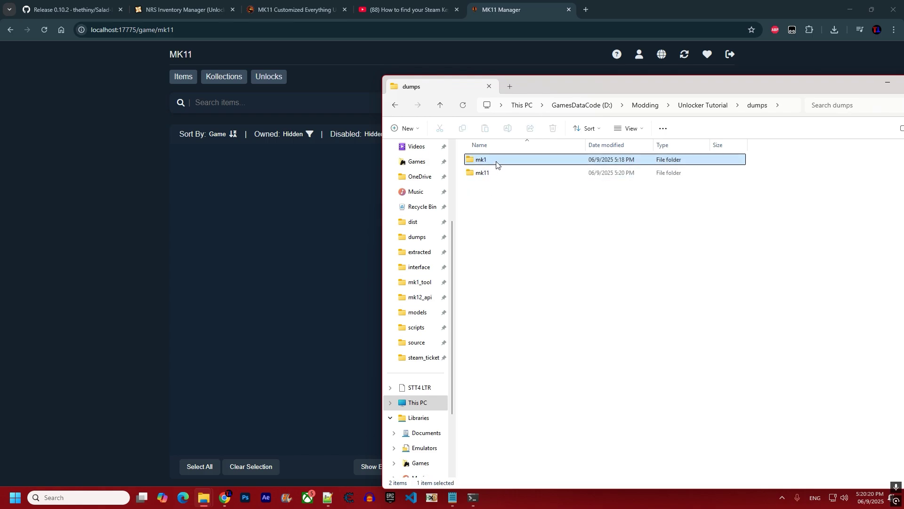
{"action": "double_click", "coordinate": [496, 164]}
{"action": "left_click", "coordinate": [647, 105]}
{"action": "double_click", "coordinate": [523, 172]}
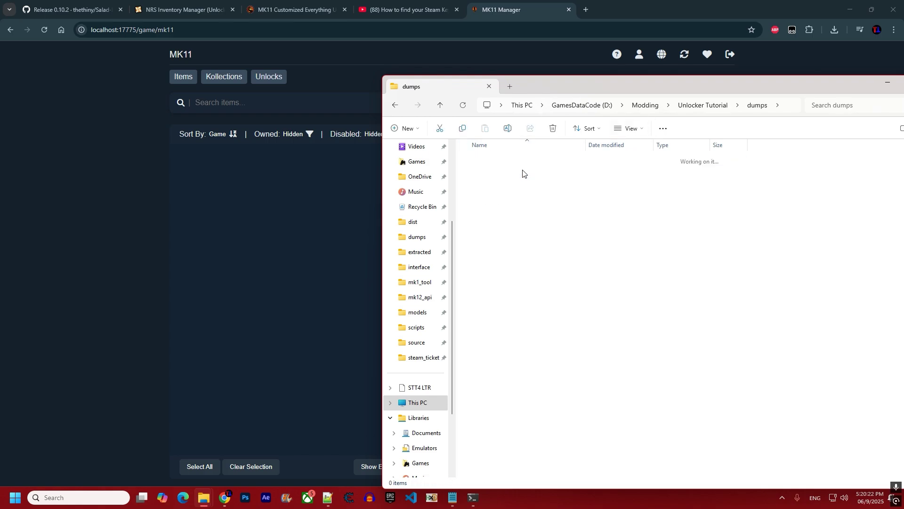
{"action": "left_click", "coordinate": [608, 106]}
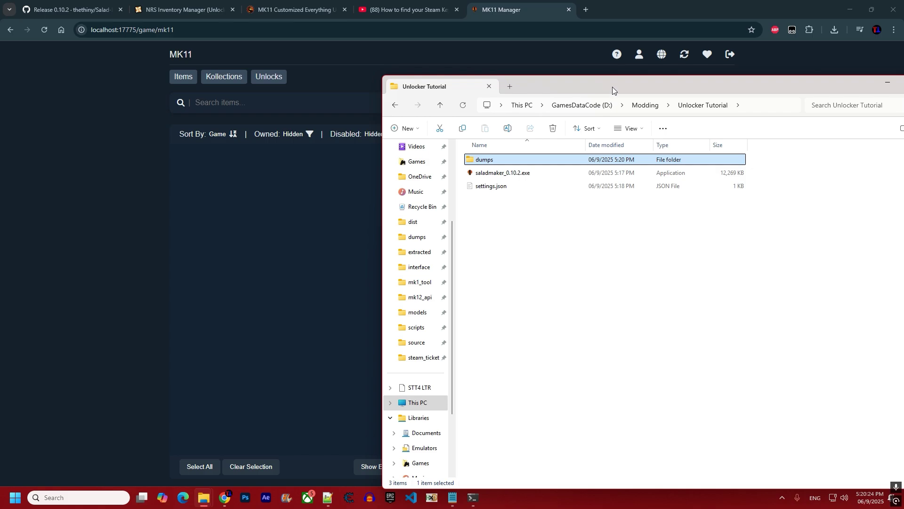
Step: Permanently delete the dumps folder and settings.json, then close File Explorer
{"action": "left_click_drag", "start_coordinate": [613, 86], "coordinate": [496, 101]}
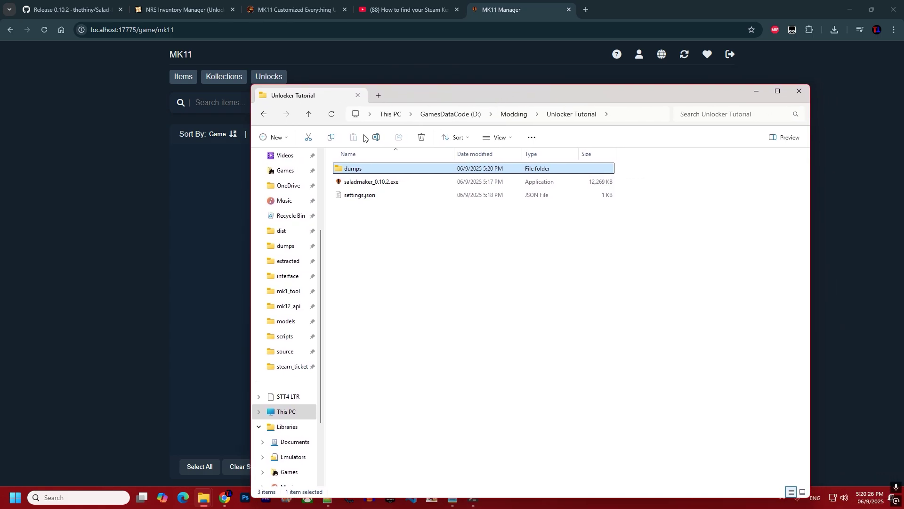
{"action": "left_click", "coordinate": [455, 278]}
{"action": "left_click", "coordinate": [357, 171]}
{"action": "key", "text": "shift+Delete"}
{"action": "key", "text": "Return"}
{"action": "key", "text": "Down"}
{"action": "key", "text": "shift+Delete"}
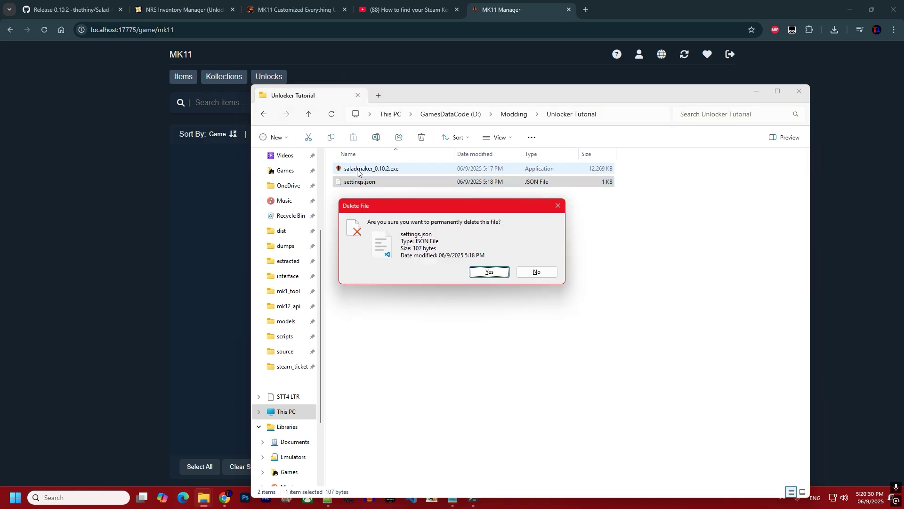
{"action": "key", "text": "Return"}
{"action": "key", "text": "alt+F4"}
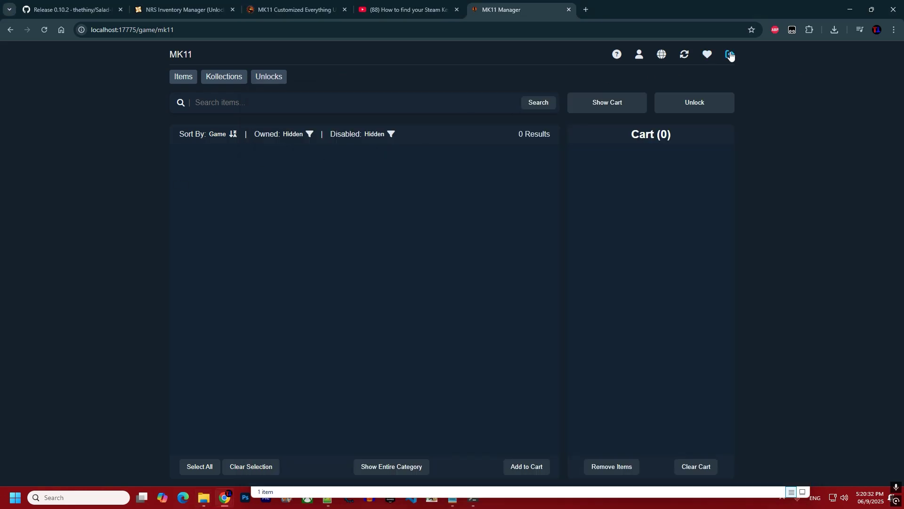
Step: Log out of Inventory Manager, close its tab, and reload the NRS Inventory Manager mod page
{"action": "left_click", "coordinate": [729, 54]}
{"action": "left_click", "coordinate": [434, 283]}
{"action": "middle_click", "coordinate": [514, 12]}
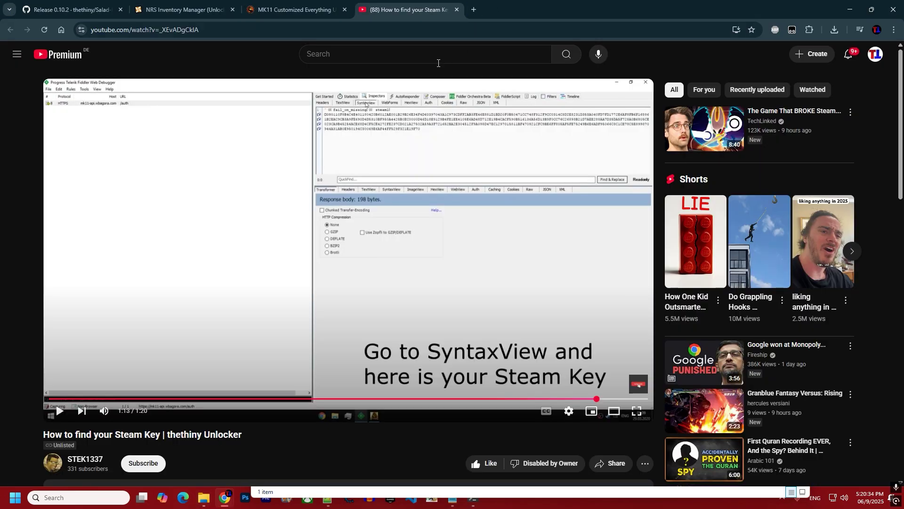
{"action": "key", "text": "alt+Tab"}
{"action": "key", "text": "alt+Tab"}
{"action": "left_click", "coordinate": [192, 12]}
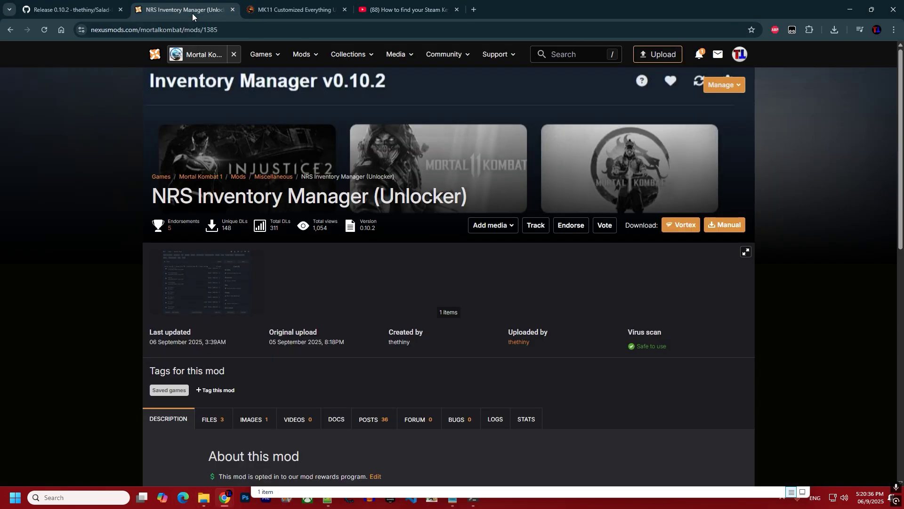
{"action": "left_click", "coordinate": [47, 32]}
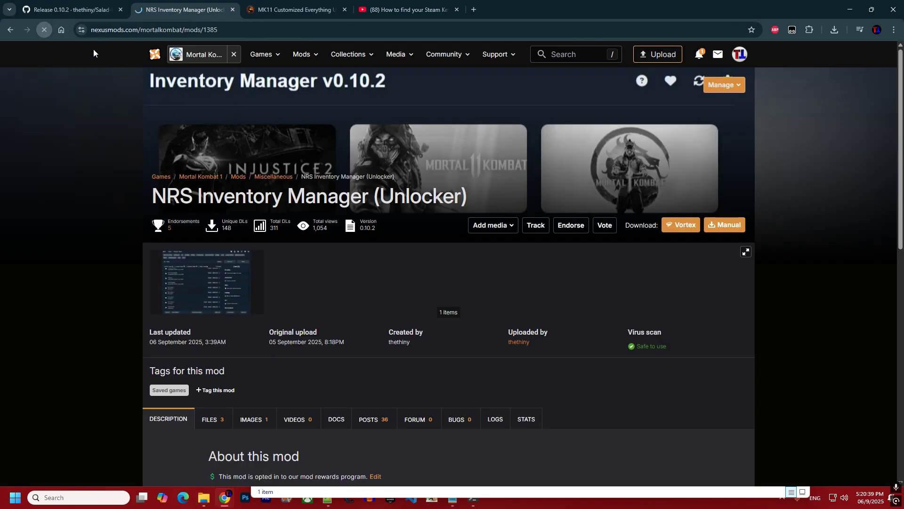
Step: Glance at the GitHub release and MK11 Customized thread, then open the mod's Files tab
{"action": "left_click", "coordinate": [70, 6]}
{"action": "left_click", "coordinate": [292, 9]}
{"action": "scroll", "coordinate": [258, 250], "scroll_direction": "down", "scroll_amount": 4}
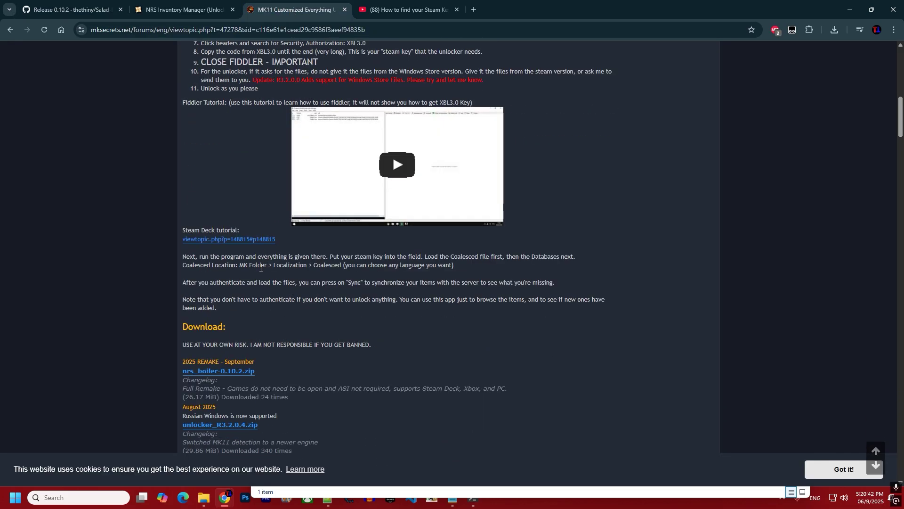
{"action": "scroll", "coordinate": [261, 267], "scroll_direction": "down", "scroll_amount": 2}
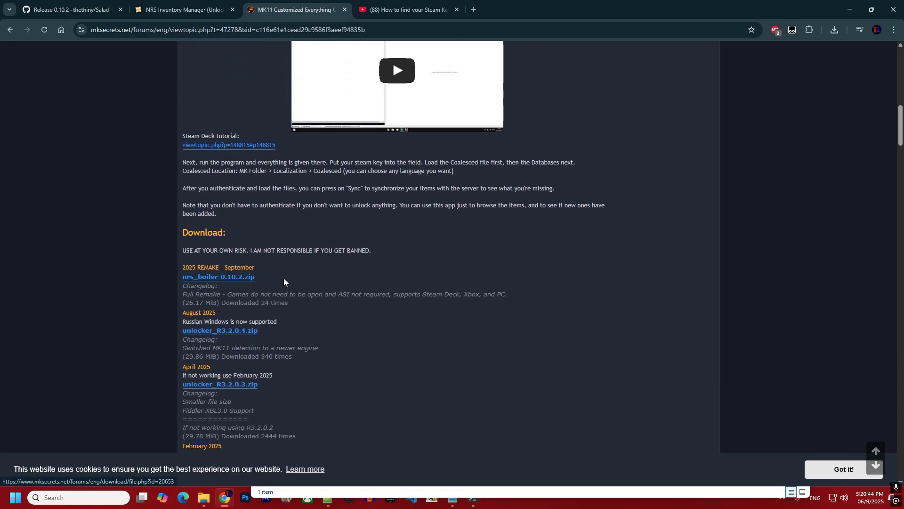
{"action": "left_click", "coordinate": [219, 9]}
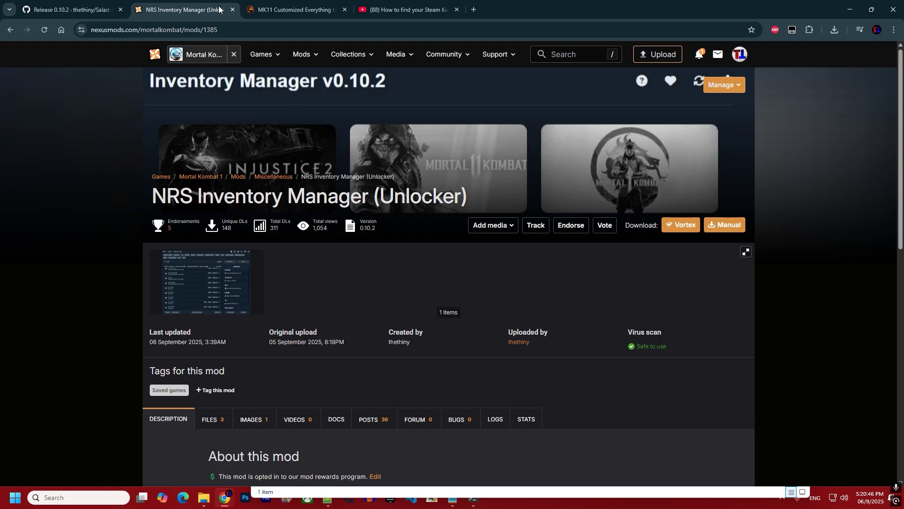
{"action": "scroll", "coordinate": [312, 362], "scroll_direction": "down", "scroll_amount": 5}
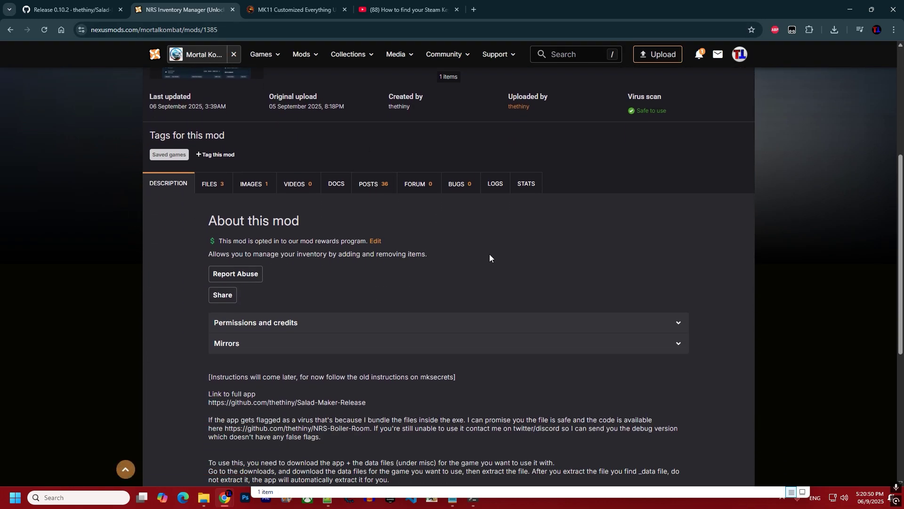
{"action": "scroll", "coordinate": [481, 256], "scroll_direction": "down", "scroll_amount": 1}
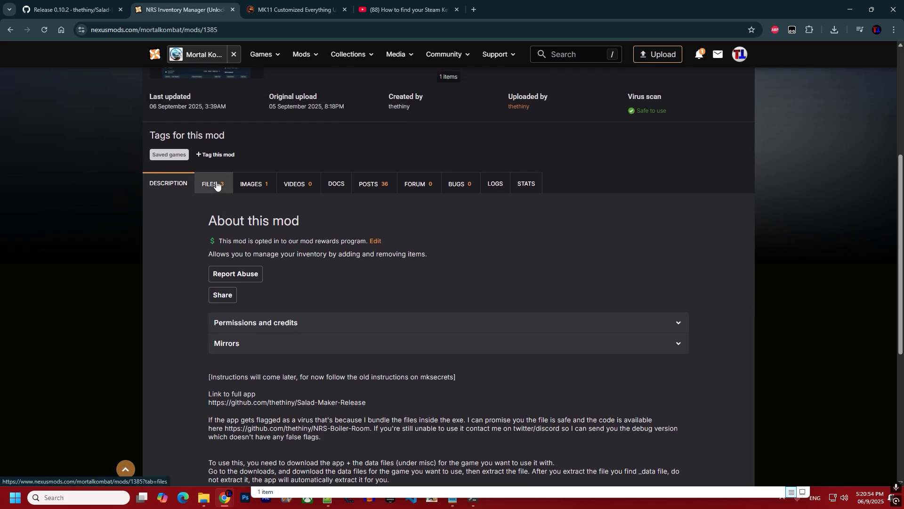
{"action": "left_click", "coordinate": [211, 183]}
Step: Start the slow manual download of NRS Salad Maker 0.10.2
{"action": "scroll", "coordinate": [214, 267], "scroll_direction": "down", "scroll_amount": 2}
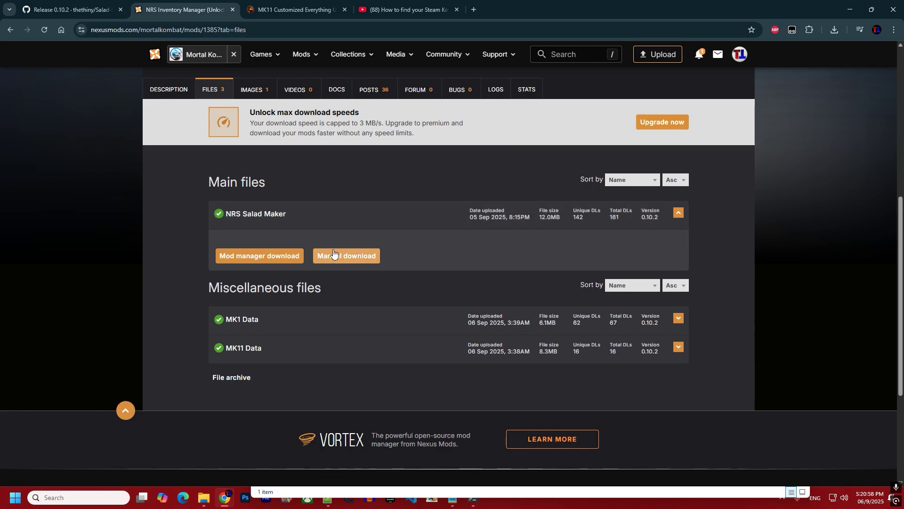
{"action": "left_click", "coordinate": [348, 258]}
{"action": "scroll", "coordinate": [481, 375], "scroll_direction": "down", "scroll_amount": 10}
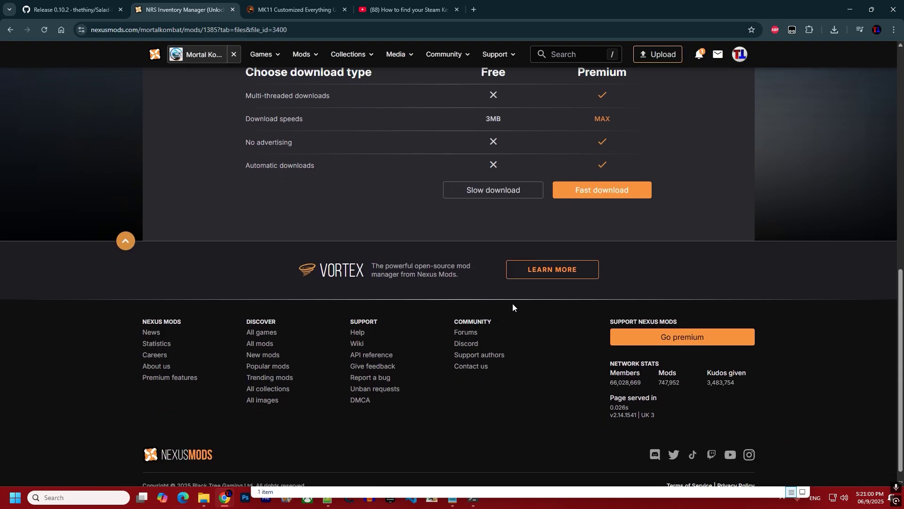
{"action": "left_click", "coordinate": [516, 186]}
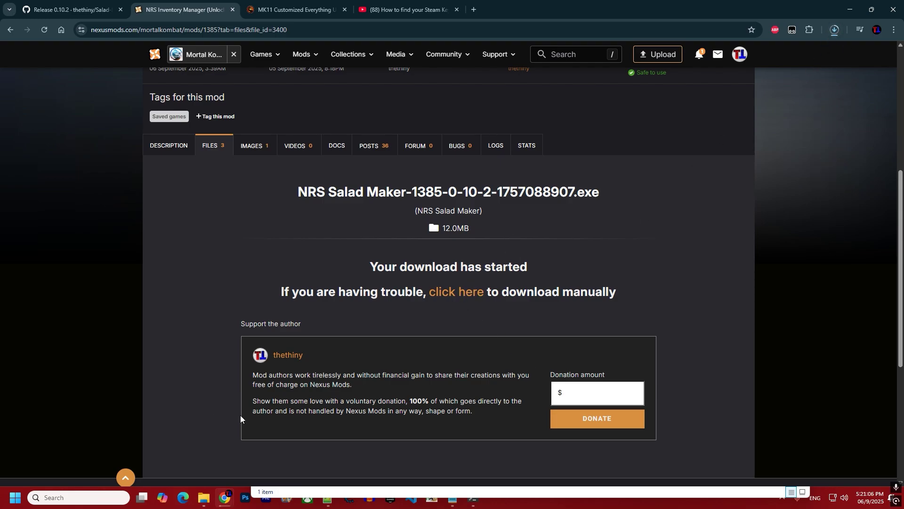
Step: Expand the MK1 Data and MK11 Data entries and open MK1 Data's download options
{"action": "left_click", "coordinate": [222, 149]}
{"action": "scroll", "coordinate": [235, 207], "scroll_direction": "down", "scroll_amount": 3}
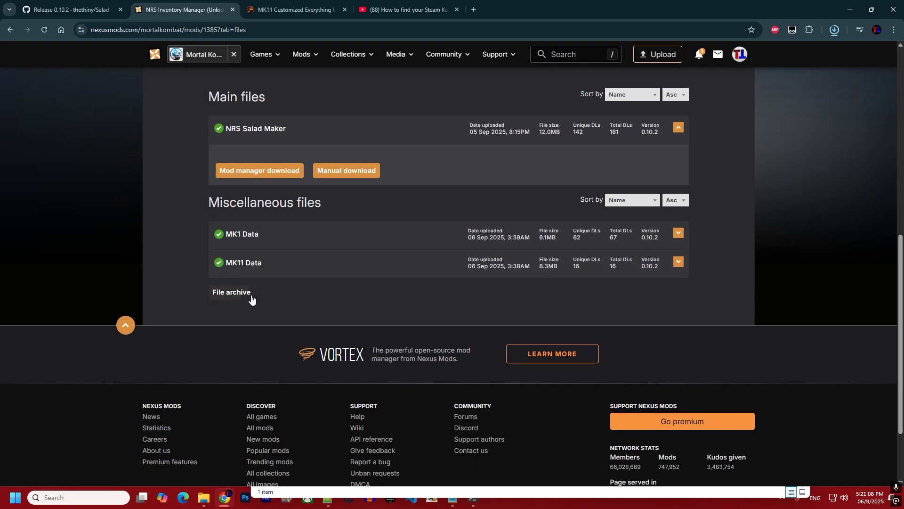
{"action": "left_click", "coordinate": [288, 242]}
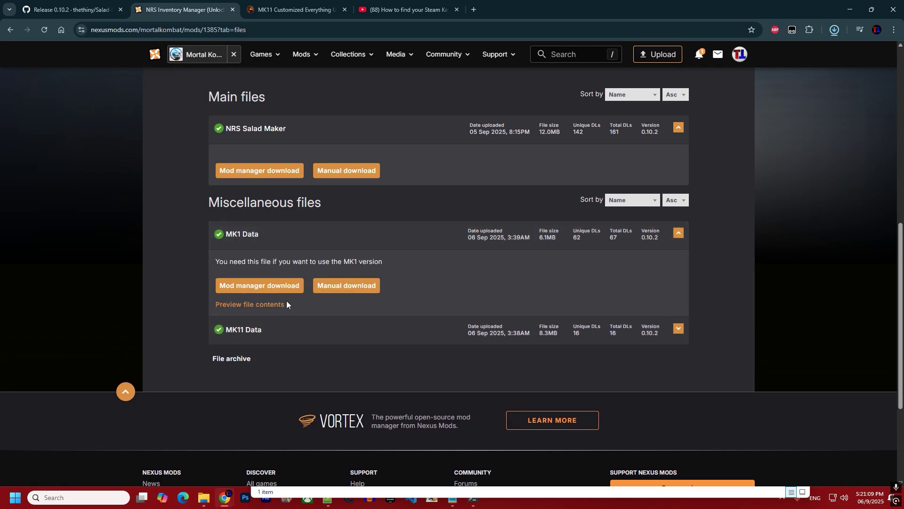
{"action": "left_click", "coordinate": [289, 329]}
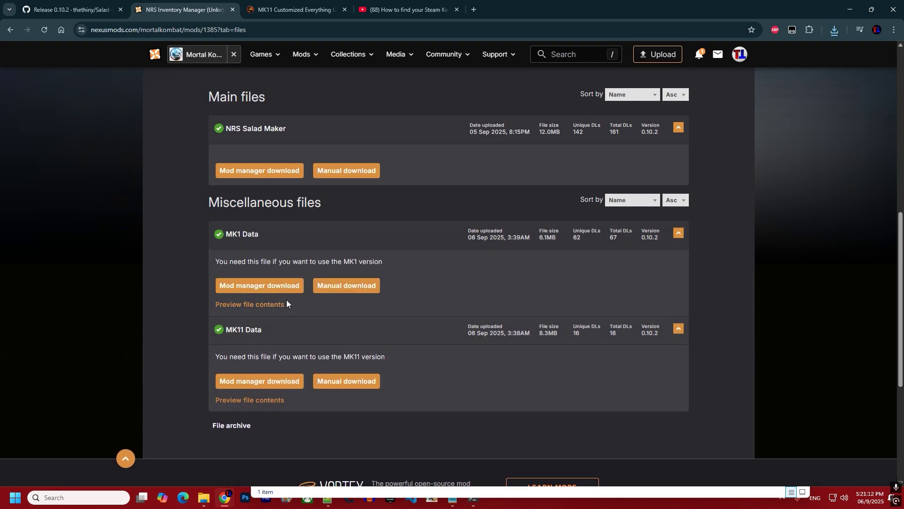
{"action": "left_click", "coordinate": [329, 287]}
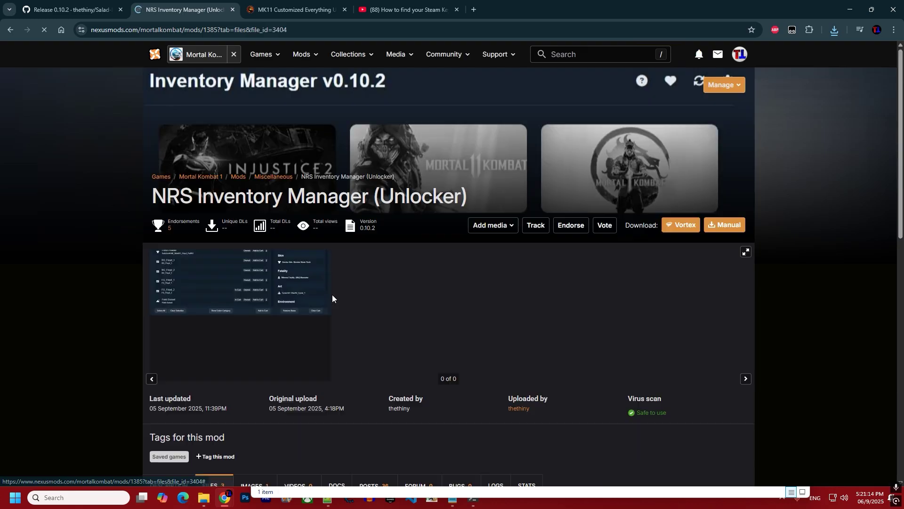
Step: Start the free slow download of the MK1 Data zip from Nexus Mods
{"action": "scroll", "coordinate": [391, 377], "scroll_direction": "down", "scroll_amount": 3}
{"action": "scroll", "coordinate": [465, 227], "scroll_direction": "up", "scroll_amount": 3}
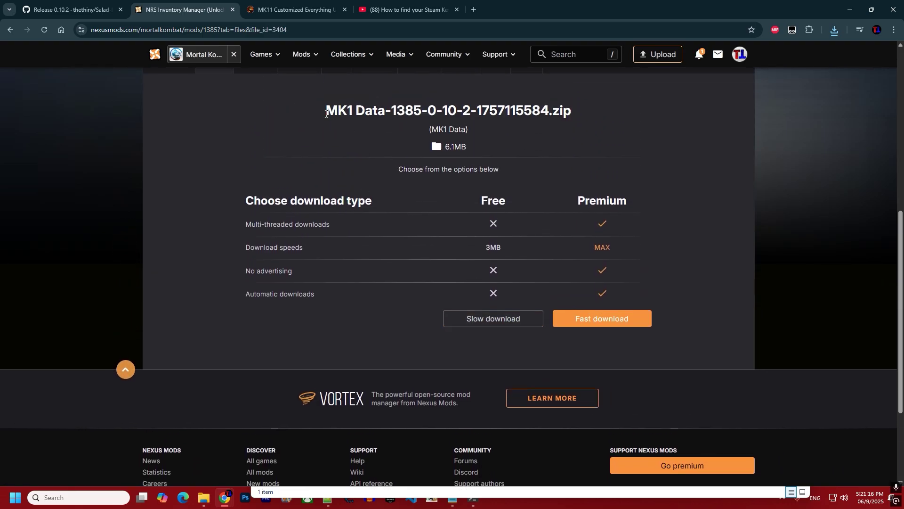
{"action": "mouse_move", "coordinate": [326, 110]}
{"action": "left_mouse_down"}
{"action": "mouse_move", "coordinate": [573, 109]}
{"action": "mouse_move", "coordinate": [325, 111]}
{"action": "left_mouse_up"}
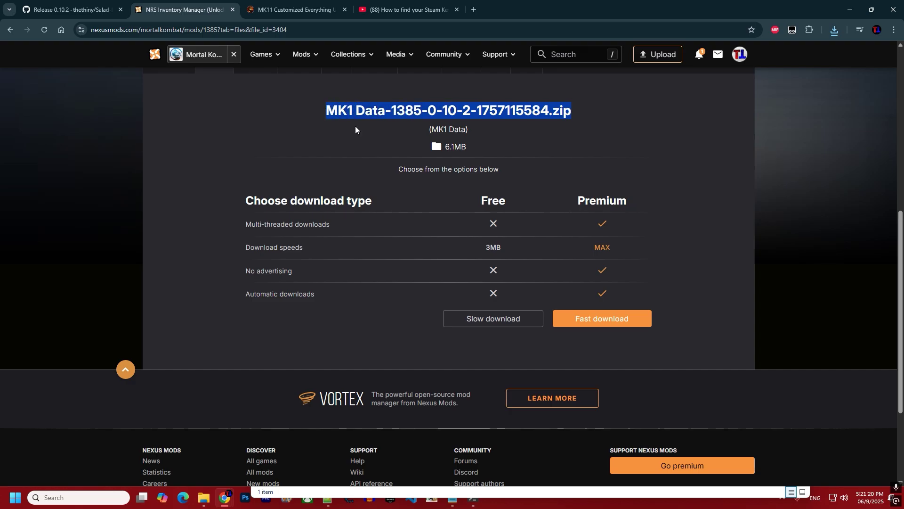
{"action": "left_click", "coordinate": [511, 319]}
{"action": "scroll", "coordinate": [546, 213], "scroll_direction": "up", "scroll_amount": 1}
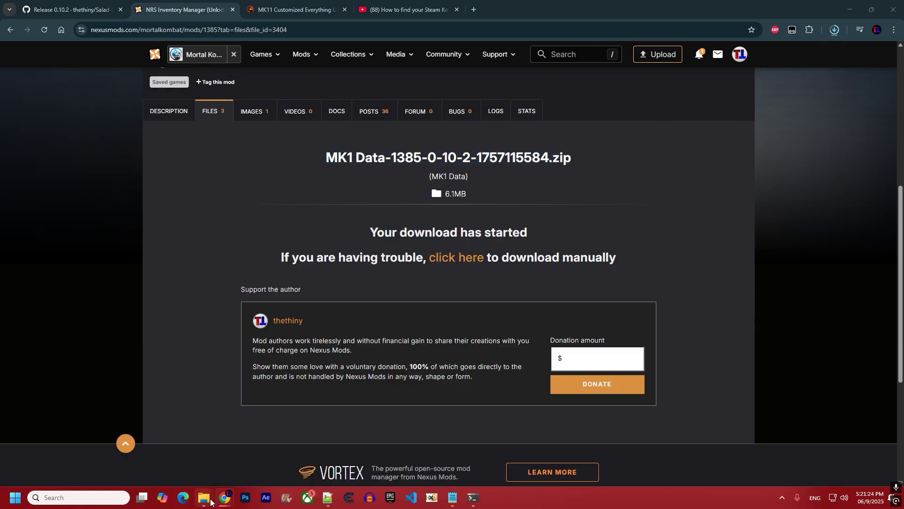
{"action": "mouse_move", "coordinate": [204, 498]}
{"action": "left_click", "coordinate": [91, 442]}
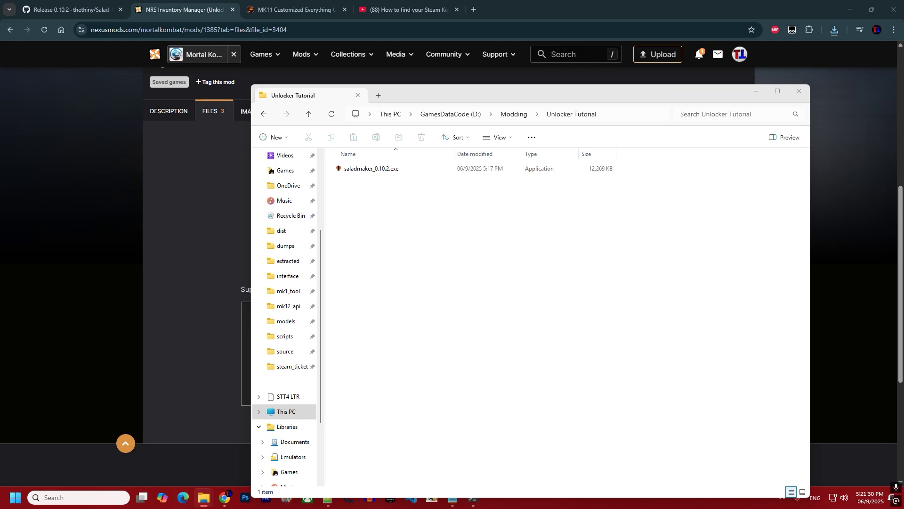
{"action": "left_click", "coordinate": [767, 51]}
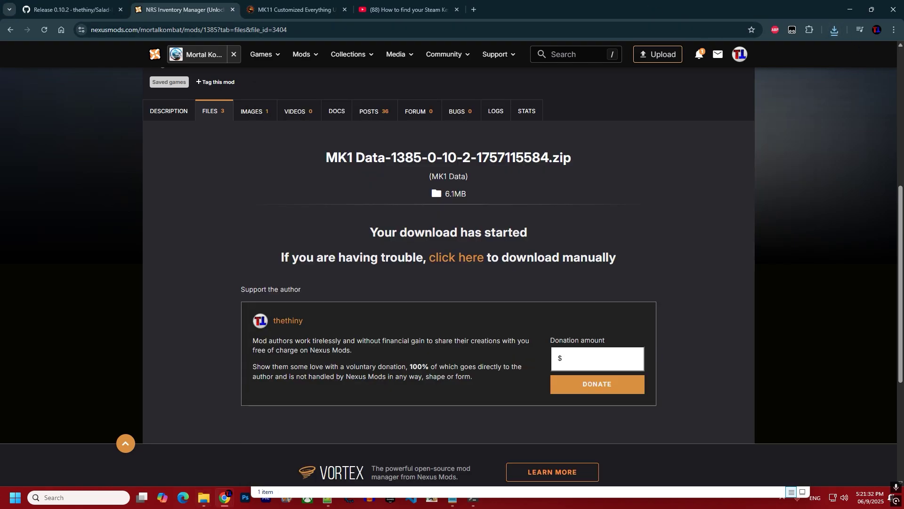
{"action": "left_click", "coordinate": [204, 497]}
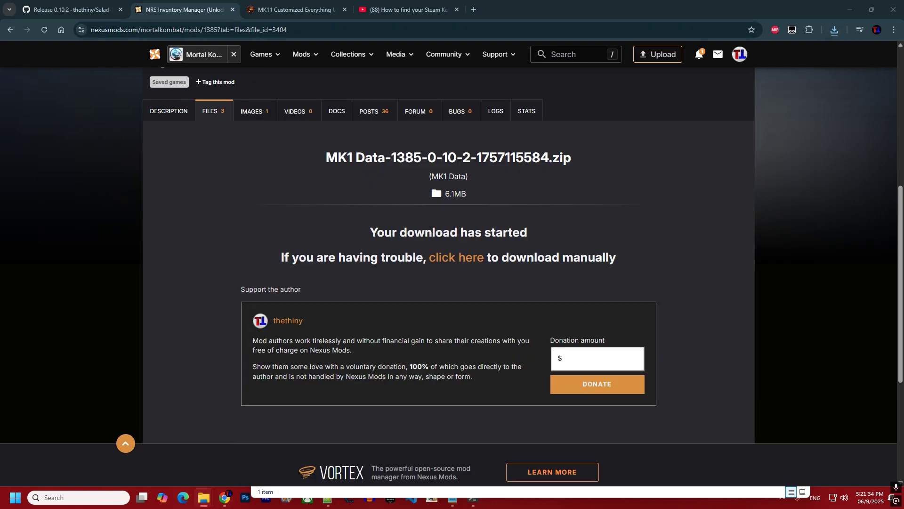
Step: Keep the blocked MK1 Data download and view it in the Unlocker Tutorial folder
{"action": "left_click", "coordinate": [835, 29]}
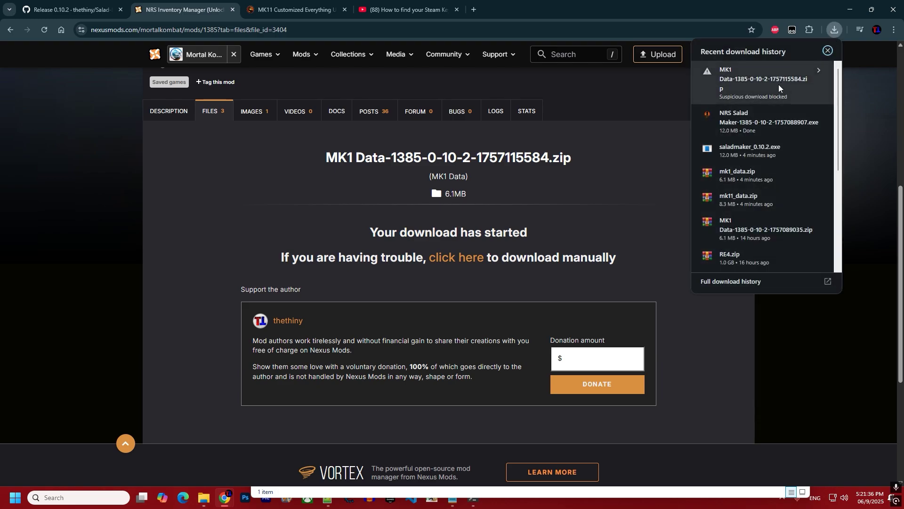
{"action": "left_click", "coordinate": [818, 69]}
{"action": "left_click", "coordinate": [777, 108]}
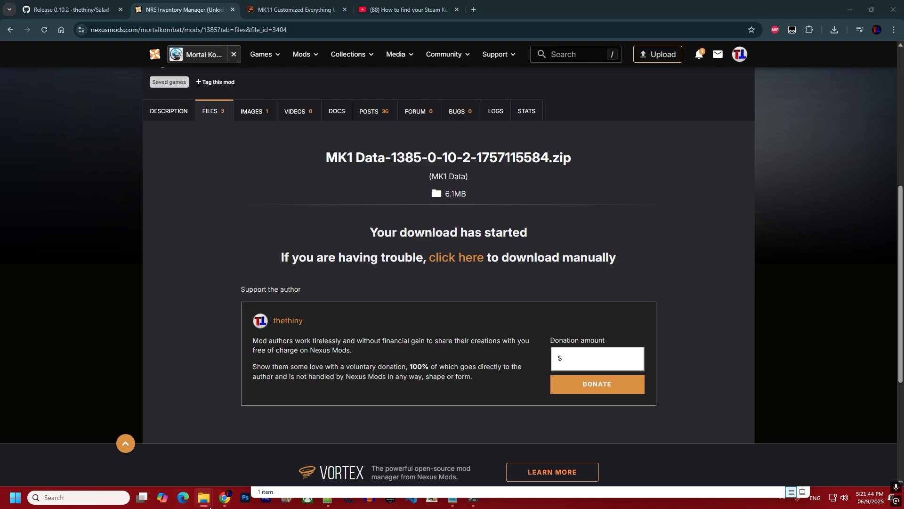
{"action": "mouse_move", "coordinate": [209, 506]}
{"action": "left_click", "coordinate": [87, 448]}
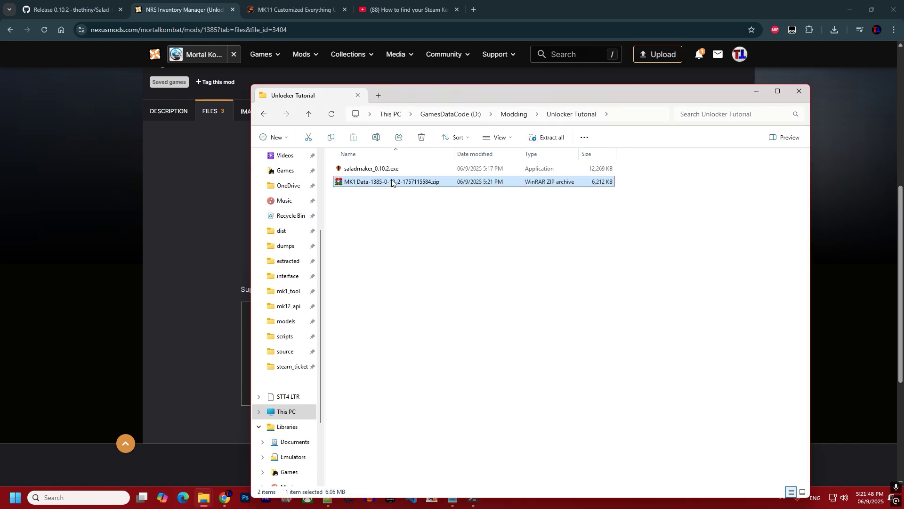
Step: Extract mk1_data.zip from the MK1 Data archive into the Unlocker Tutorial folder
{"action": "double_click", "coordinate": [392, 182]}
{"action": "left_click_drag", "start_coordinate": [369, 191], "coordinate": [532, 192]}
{"action": "left_click", "coordinate": [424, 282]}
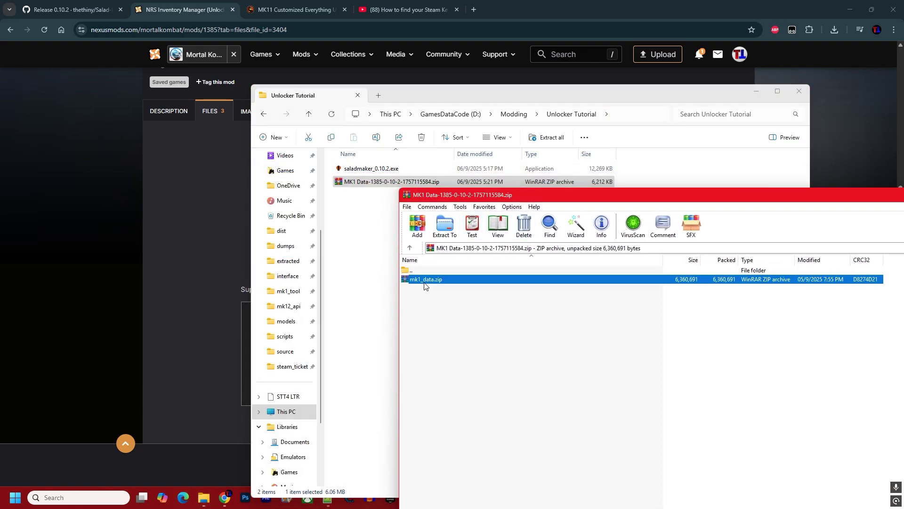
{"action": "key", "text": "alt+Tab"}
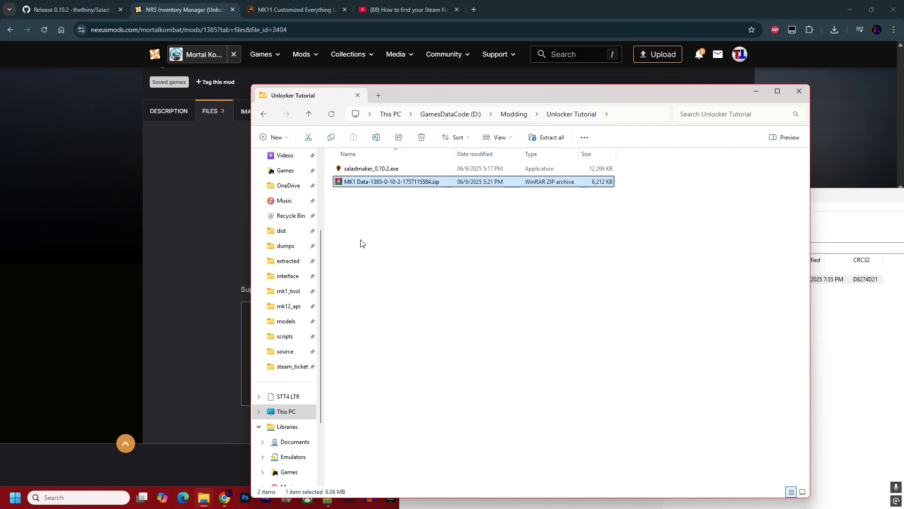
{"action": "left_click_drag", "start_coordinate": [751, 215], "coordinate": [800, 214]}
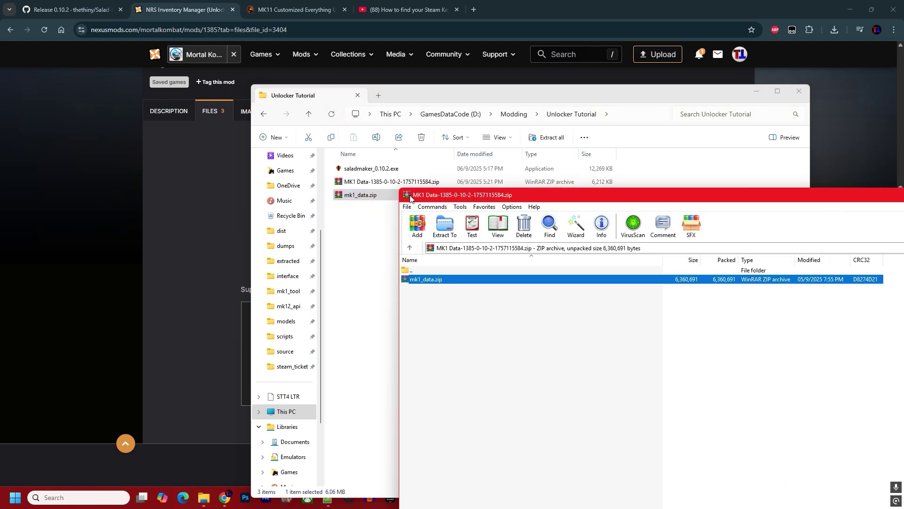
{"action": "key", "text": "Escape"}
Step: Delete the downloaded MK1 Data zip and return to the Nexus mod's file list
{"action": "left_click", "coordinate": [395, 182]}
{"action": "key", "text": "Delete"}
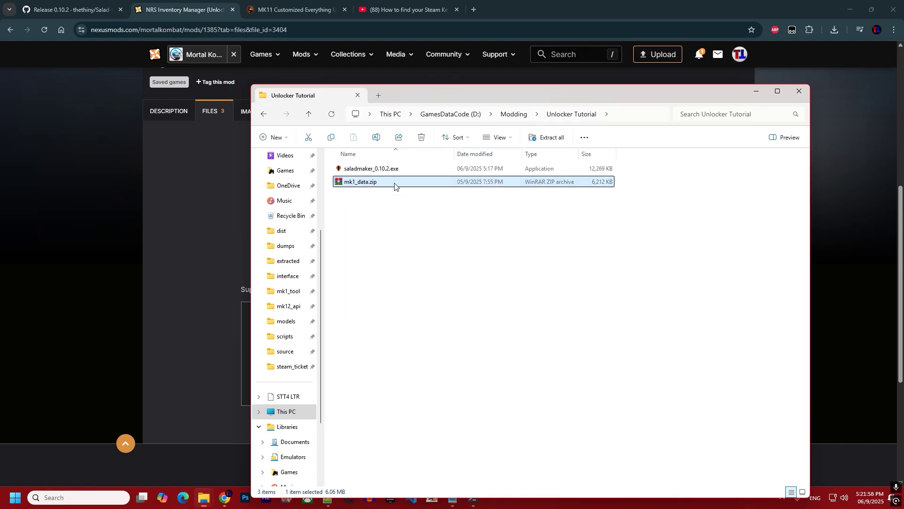
{"action": "left_click_drag", "start_coordinate": [448, 97], "coordinate": [428, 105]}
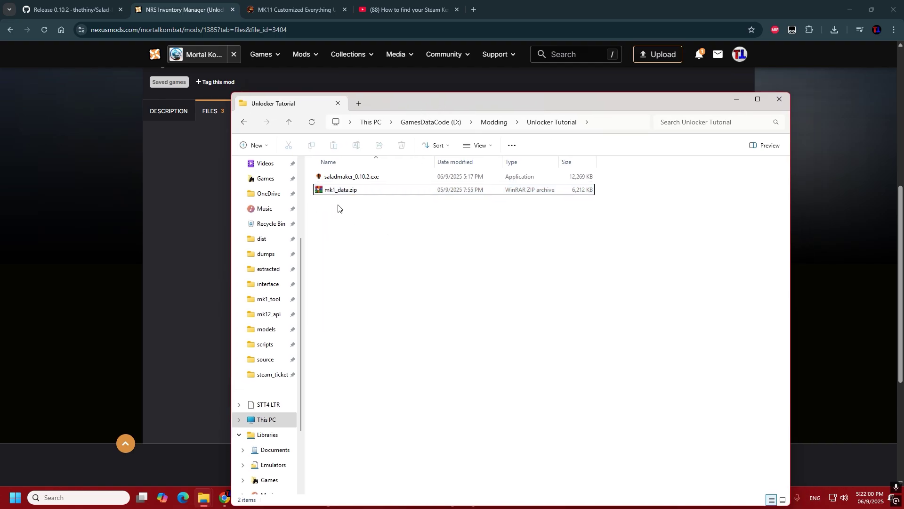
{"action": "left_click", "coordinate": [202, 244]}
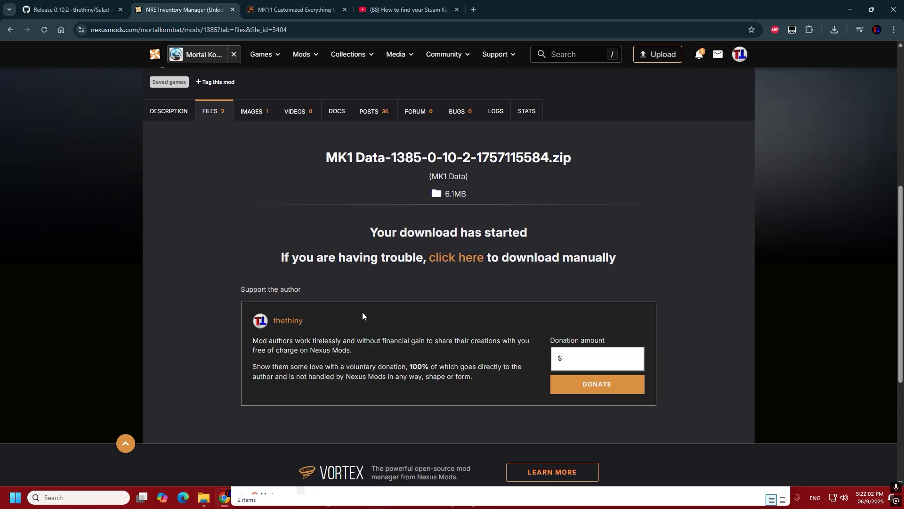
{"action": "left_click", "coordinate": [215, 120]}
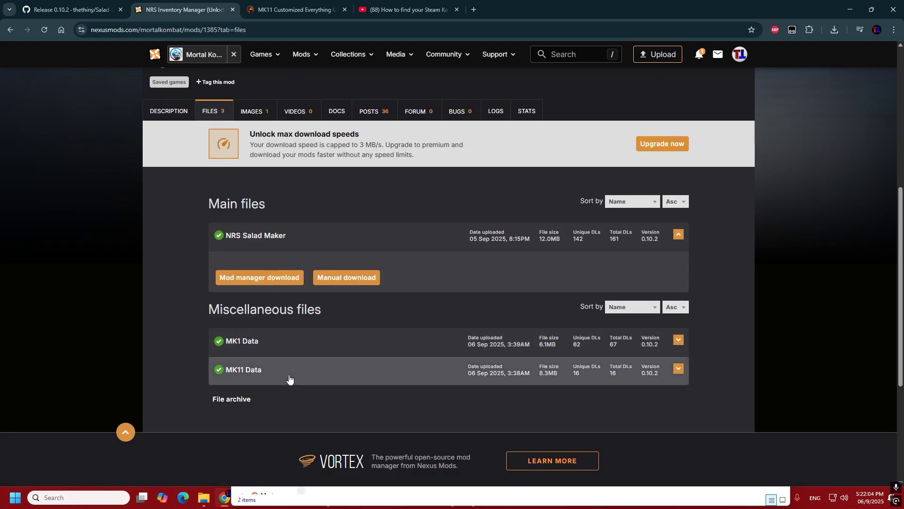
Step: Start the free slow download of the 8.3MB MK11 Data zip and check Chrome's downloads list
{"action": "left_click", "coordinate": [348, 373]}
{"action": "scroll", "coordinate": [348, 373], "scroll_direction": "down", "scroll_amount": 2}
{"action": "left_click", "coordinate": [351, 327]}
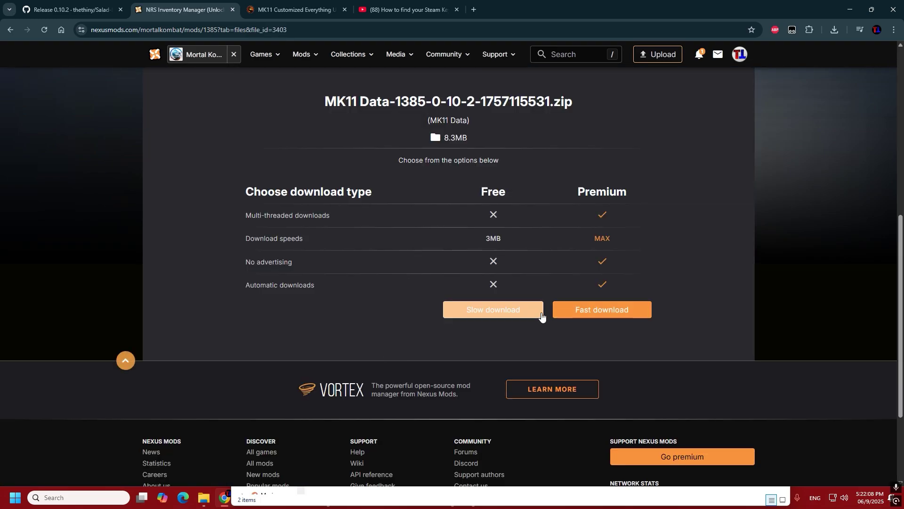
{"action": "left_click", "coordinate": [498, 314]}
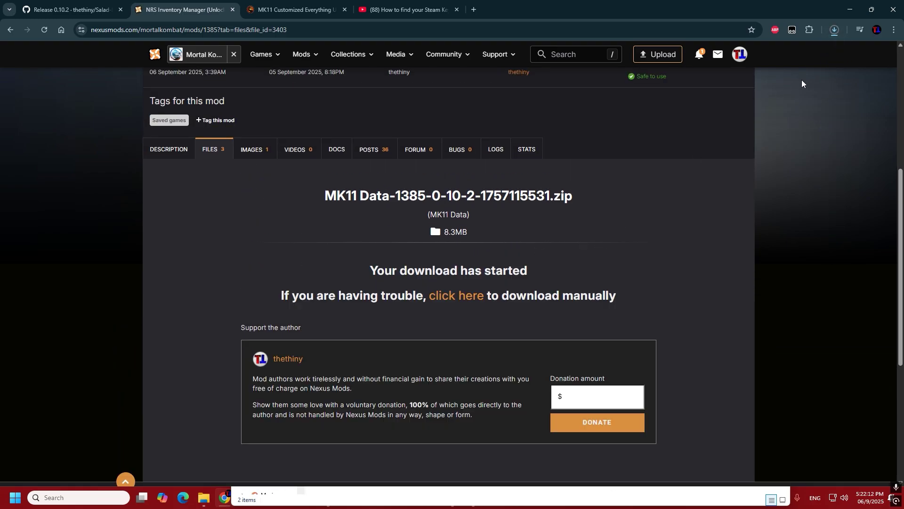
{"action": "left_click", "coordinate": [834, 29]}
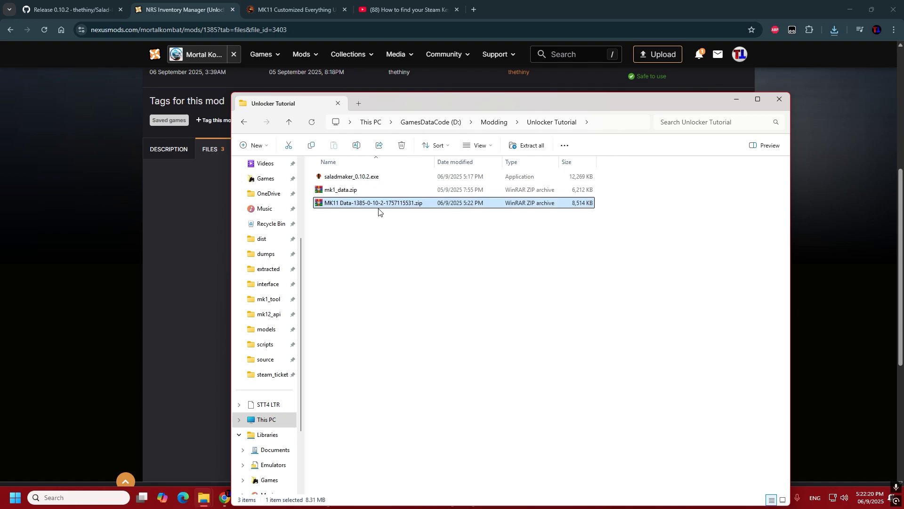
Step: Extract mk11_data.zip into Unlocker Tutorial and delete the downloaded MK11 Data zip
{"action": "double_click", "coordinate": [378, 206]}
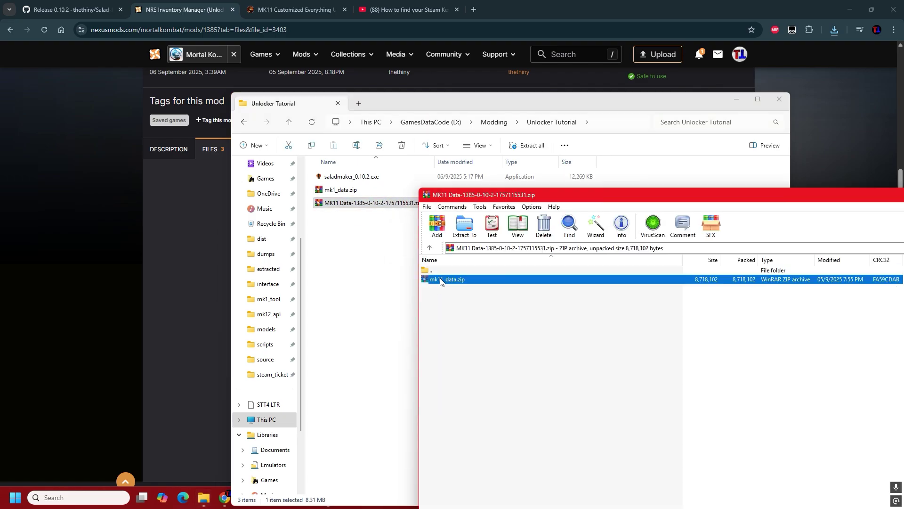
{"action": "left_click_drag", "start_coordinate": [347, 266], "coordinate": [347, 267]}
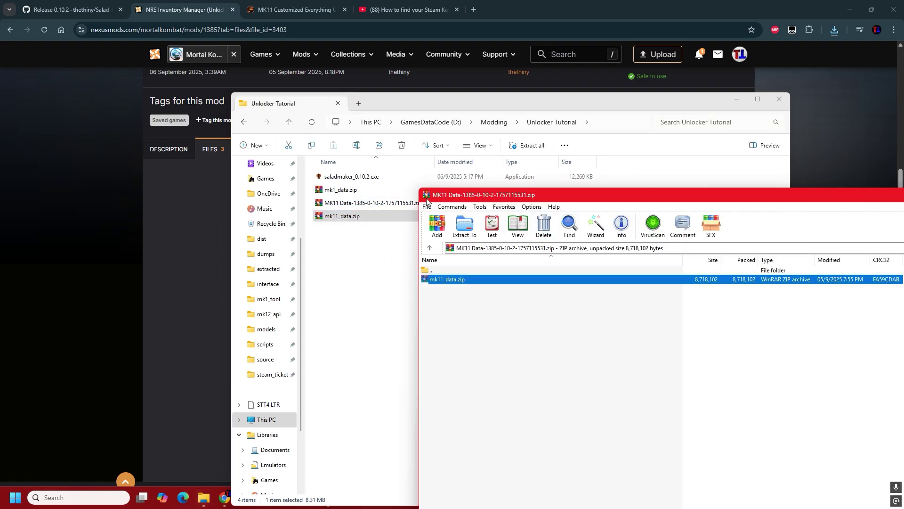
{"action": "left_click", "coordinate": [375, 205]}
{"action": "key", "text": "Delete"}
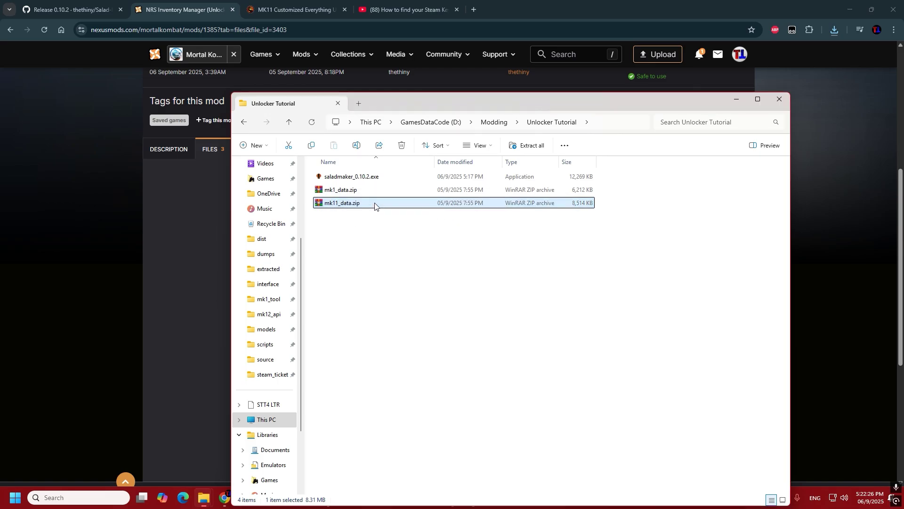
Step: Close the leftover console window
{"action": "left_click", "coordinate": [424, 306]}
{"action": "left_click_drag", "start_coordinate": [427, 106], "coordinate": [404, 73]}
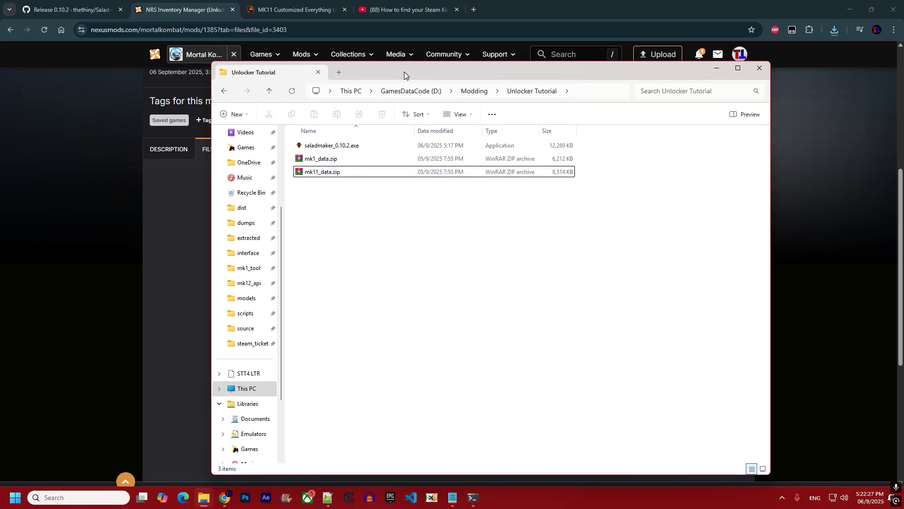
{"action": "left_click", "coordinate": [473, 497]}
{"action": "left_click", "coordinate": [626, 116]}
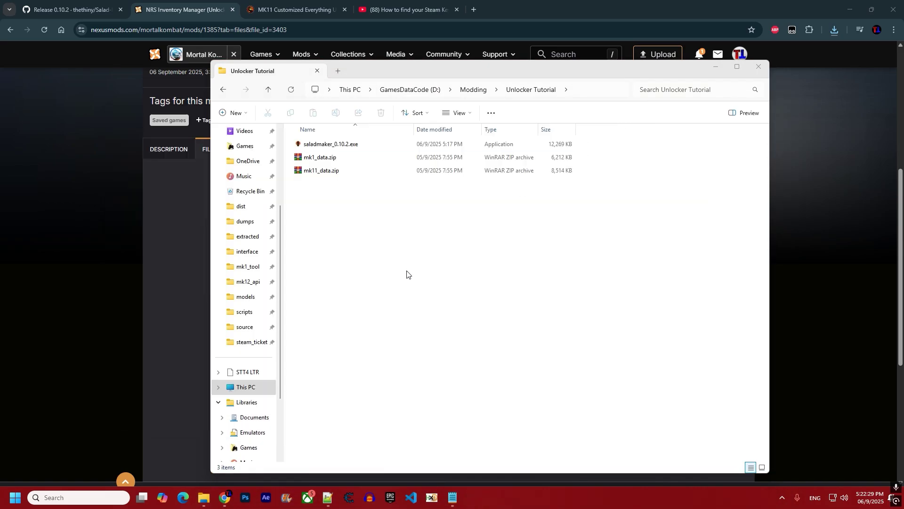
Step: Relaunch saladmaker_0.10.2.exe and tile the manager left beside the Unlocker Tutorial folder on the right
{"action": "double_click", "coordinate": [343, 146]}
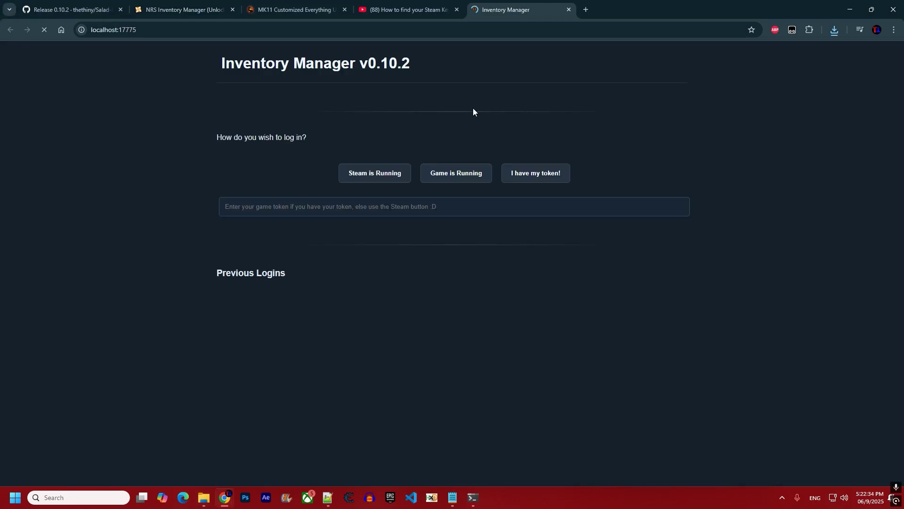
{"action": "key", "text": "alt+Tab"}
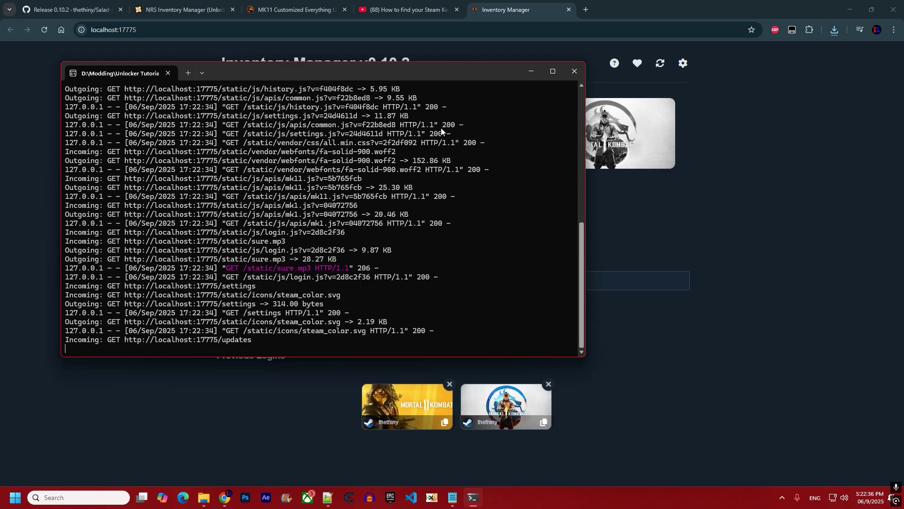
{"action": "left_click_drag", "start_coordinate": [445, 69], "coordinate": [394, 157]}
{"action": "key", "text": "alt+Tab"}
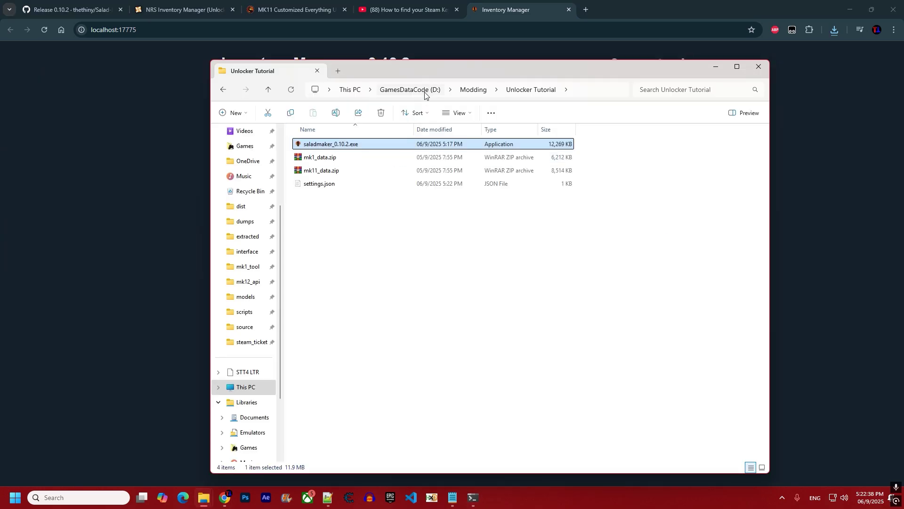
{"action": "left_click_drag", "start_coordinate": [479, 72], "coordinate": [902, 141]}
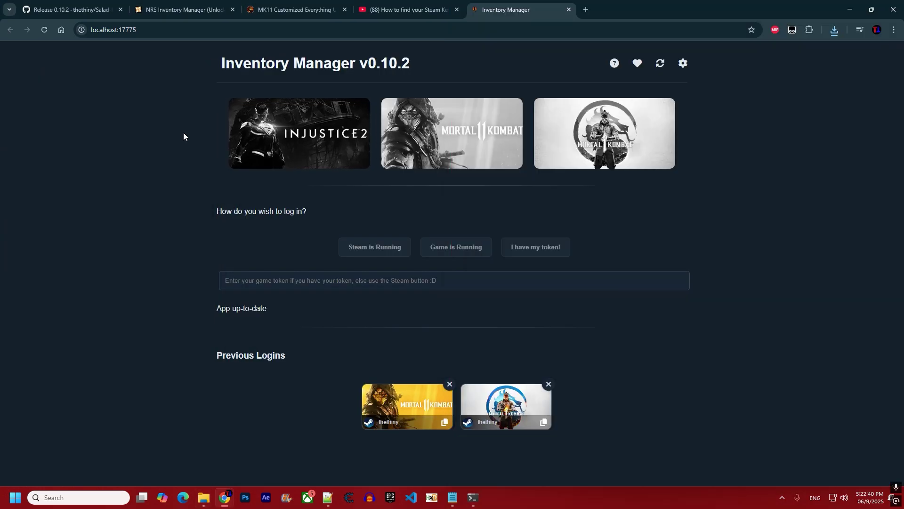
{"action": "left_click", "coordinate": [183, 134]}
Step: Choose MK1, log in with the running Steam session, and check the dumps\mk1 folder
{"action": "left_click", "coordinate": [444, 128]}
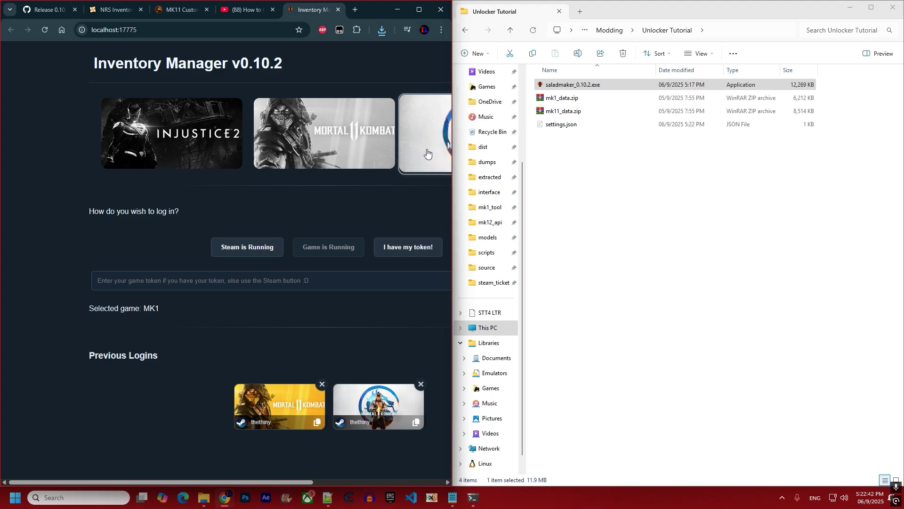
{"action": "left_click", "coordinate": [244, 249]}
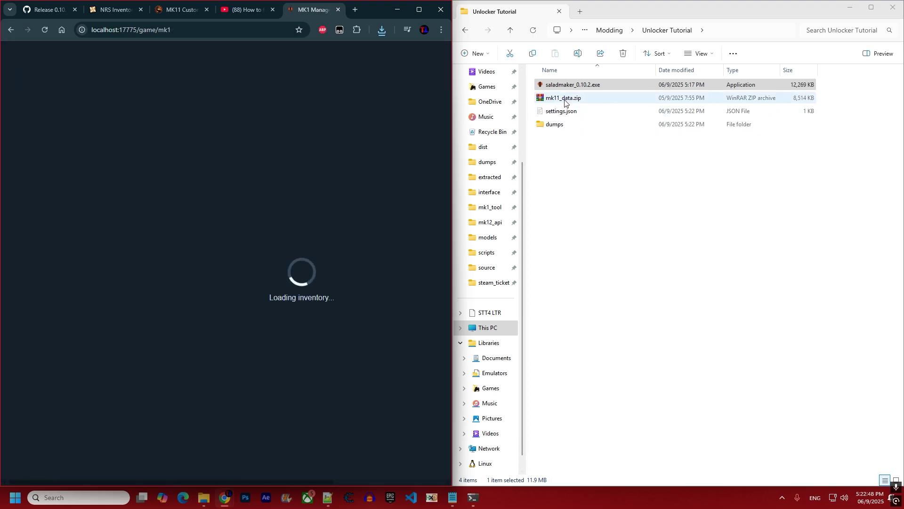
{"action": "left_click_drag", "start_coordinate": [601, 168], "coordinate": [551, 98]}
{"action": "left_click", "coordinate": [552, 145]}
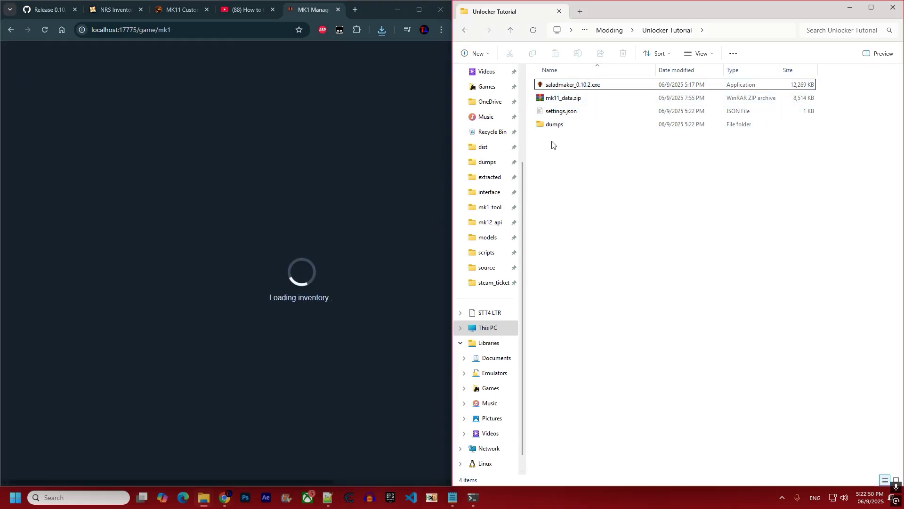
{"action": "double_click", "coordinate": [561, 125]}
{"action": "left_click", "coordinate": [558, 87]}
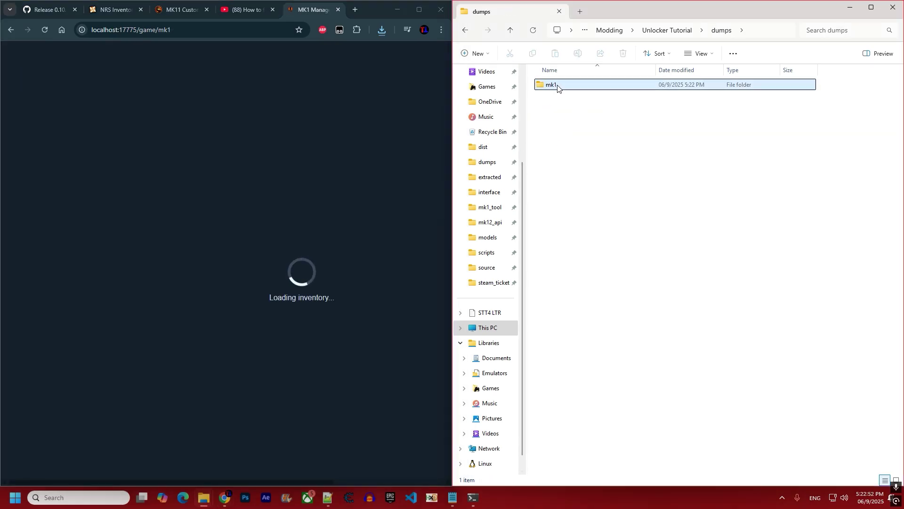
{"action": "double_click", "coordinate": [558, 88]}
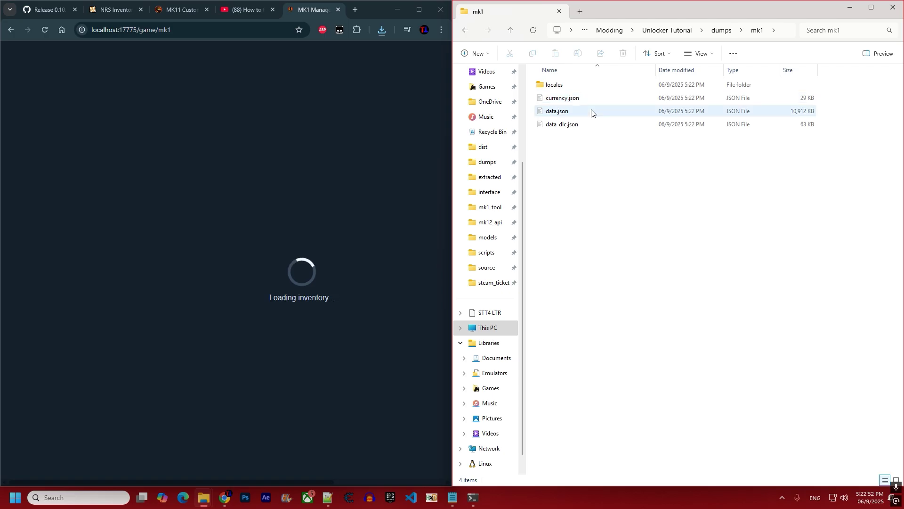
Step: Maximize the Unlocker Tutorial folder, then make the manager window fill the screen
{"action": "left_click", "coordinate": [655, 32]}
{"action": "left_click_drag", "start_coordinate": [843, 9], "coordinate": [579, 36]}
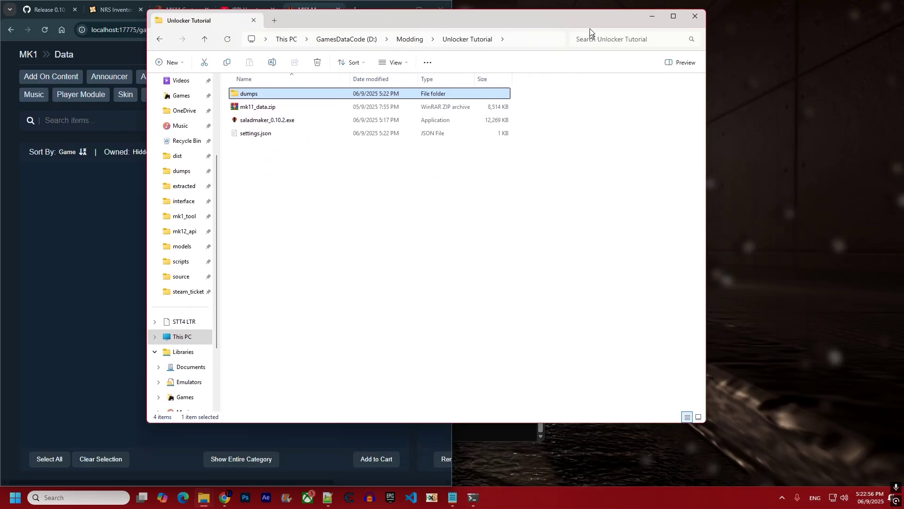
{"action": "double_click", "coordinate": [547, 34]}
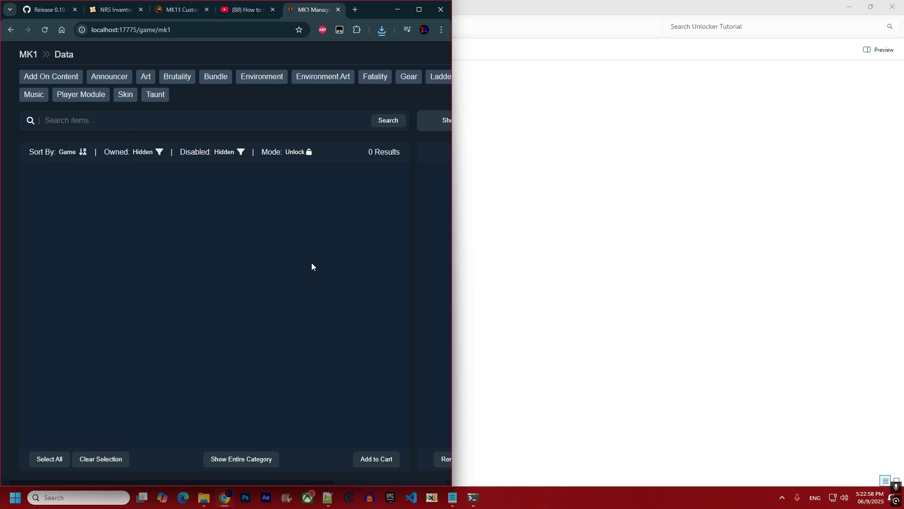
{"action": "key", "text": "super+Up"}
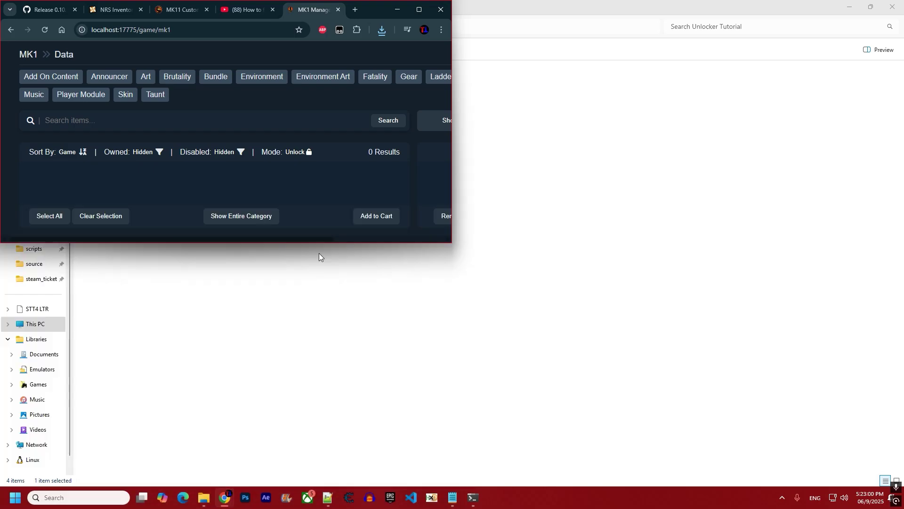
{"action": "key", "text": "super+Right"}
{"action": "key", "text": "super+Up"}
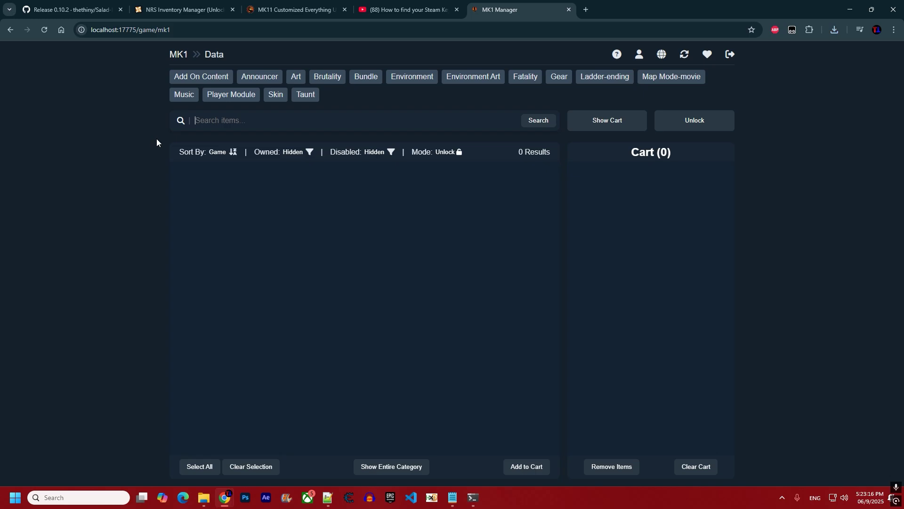
Step: Search MK1 items for 'Field-' and select the Killing Fields item
{"action": "type", "text": "Field N"}
{"action": "key", "text": "BackSpace"}
{"action": "key", "text": "BackSpace"}
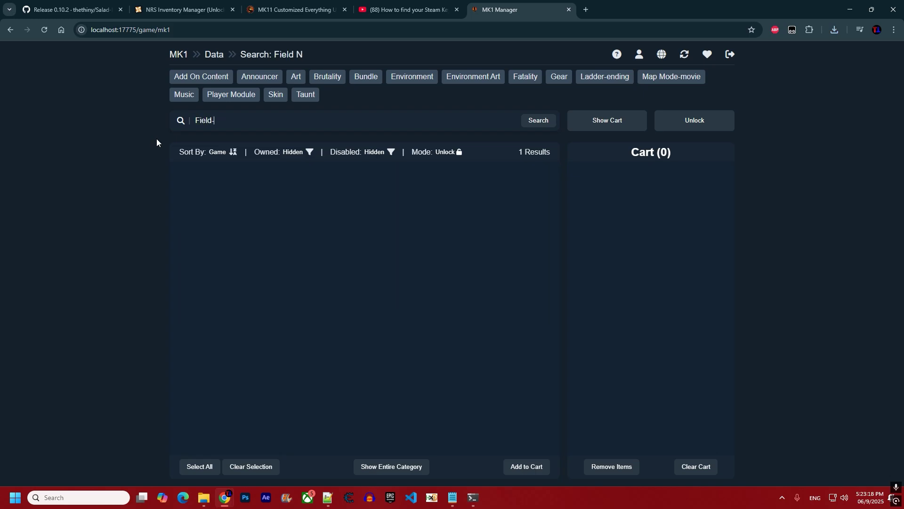
{"action": "type", "text": "-"}
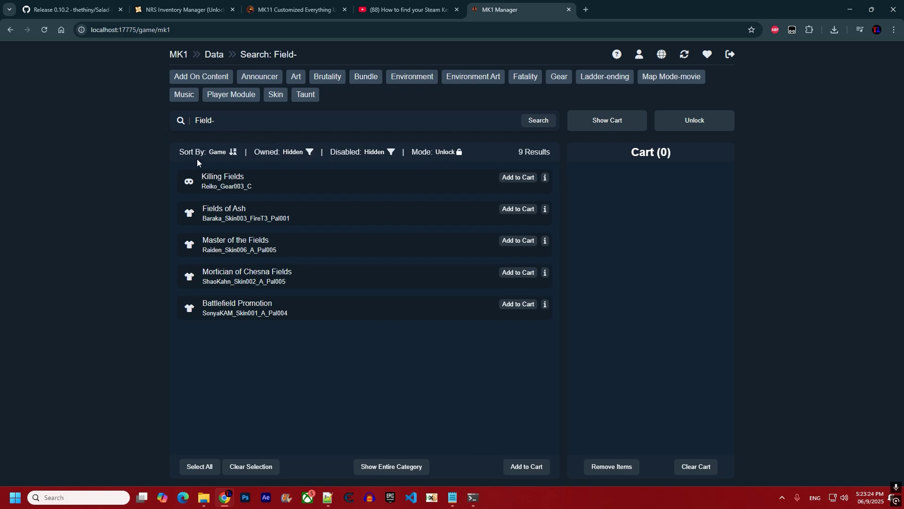
{"action": "left_click", "coordinate": [223, 171]}
Step: Show owned items and select the Field-Sunset and Field-Night environments
{"action": "left_click", "coordinate": [293, 154]}
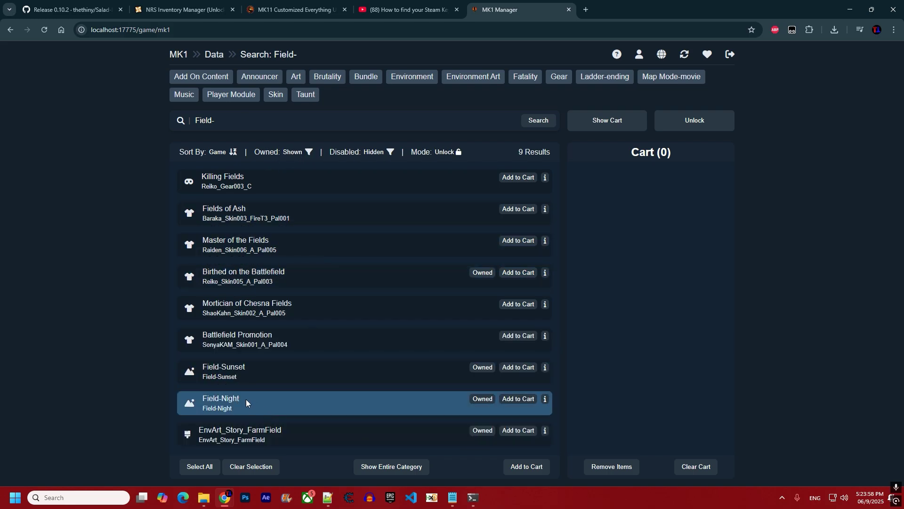
{"action": "left_click", "coordinate": [230, 365]}
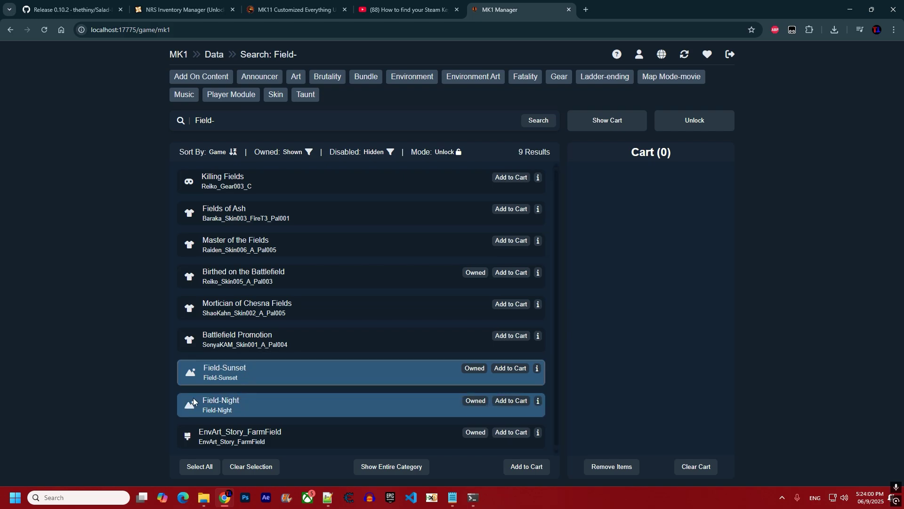
{"action": "left_click", "coordinate": [247, 403]}
{"action": "left_click", "coordinate": [247, 402]}
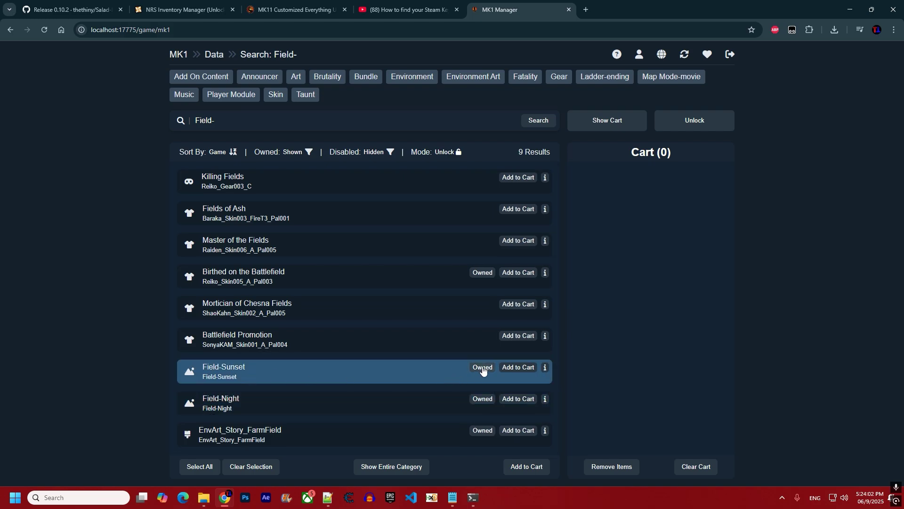
{"action": "left_click", "coordinate": [415, 375]}
{"action": "left_click", "coordinate": [363, 401], "text": "ctrl"}
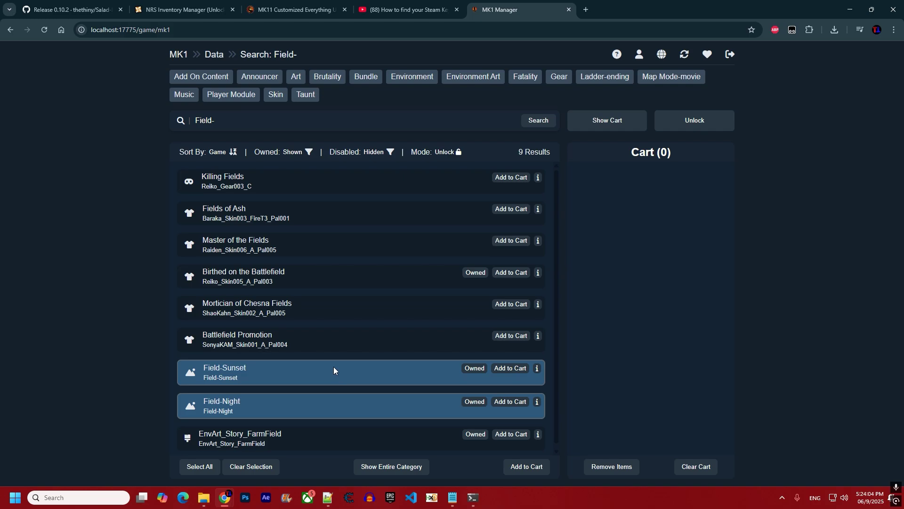
Step: Add Field-Sunset and Field-Night to the cart and clear the search box
{"action": "left_click", "coordinate": [509, 369]}
{"action": "left_click", "coordinate": [511, 400]}
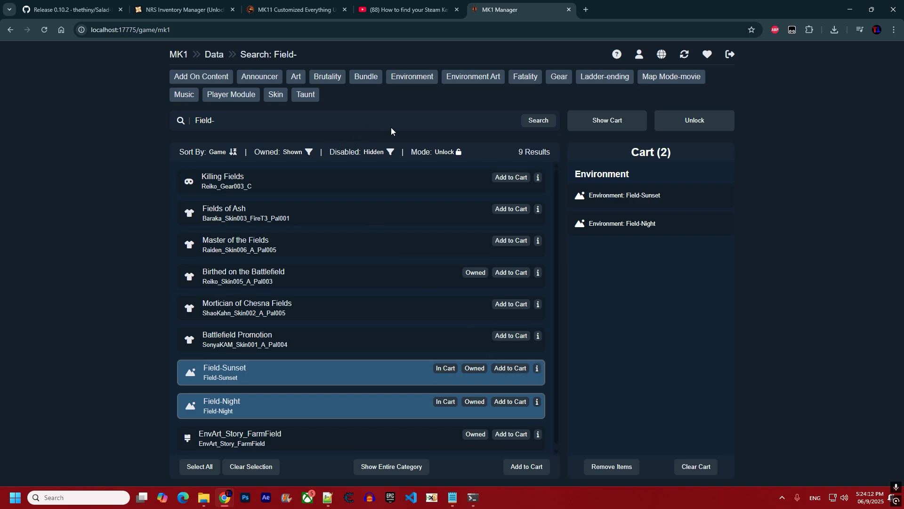
{"action": "triple_click", "coordinate": [219, 118]}
{"action": "key", "text": "BackSpace"}
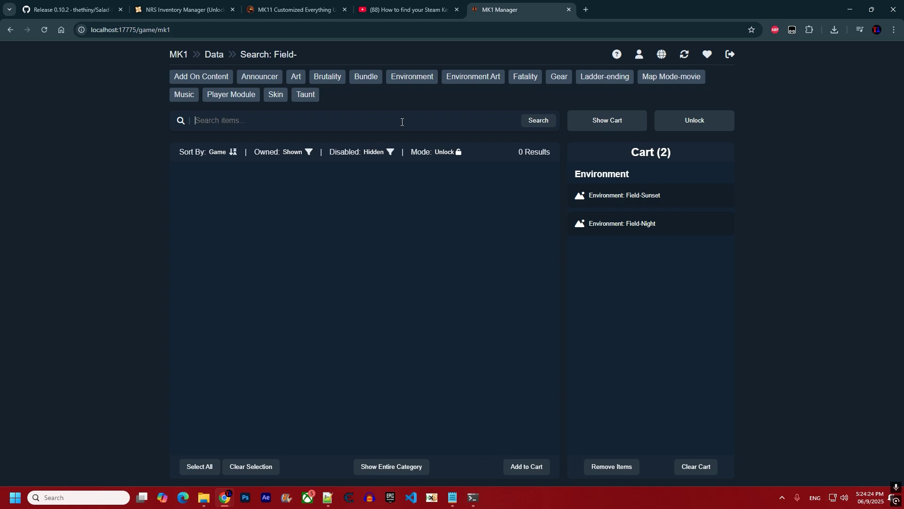
Step: Search for 'Floyd' and keep the language at en-US by cancelling the language dialog
{"action": "type", "text": "Floyd"}
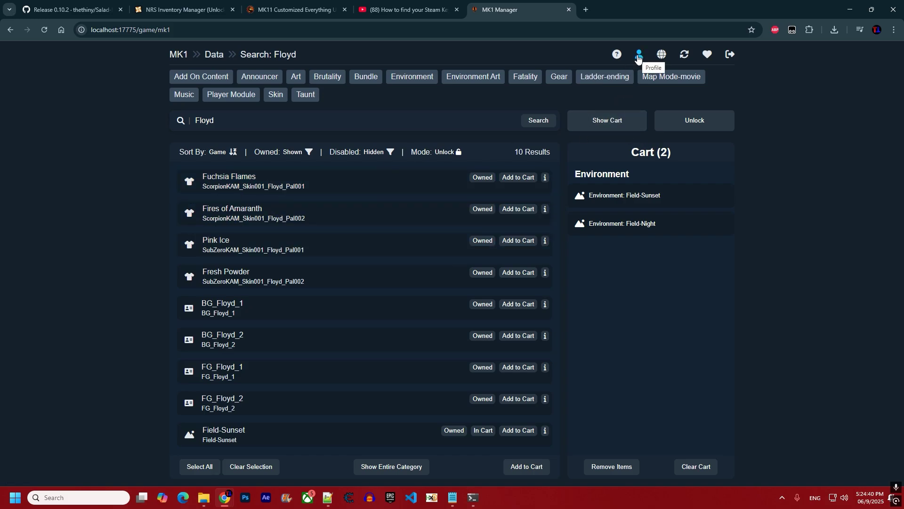
{"action": "left_click", "coordinate": [663, 55]}
{"action": "left_click", "coordinate": [485, 260]}
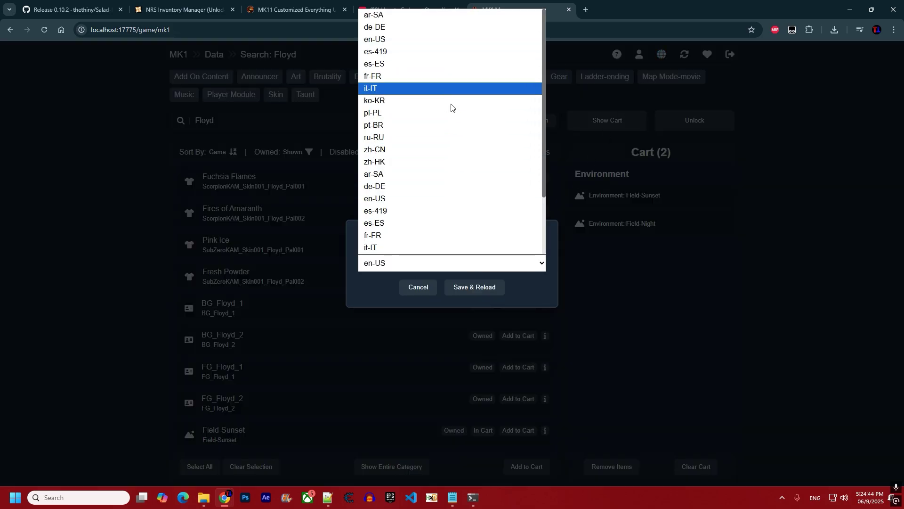
{"action": "left_click", "coordinate": [545, 294]}
{"action": "left_click", "coordinate": [420, 288]}
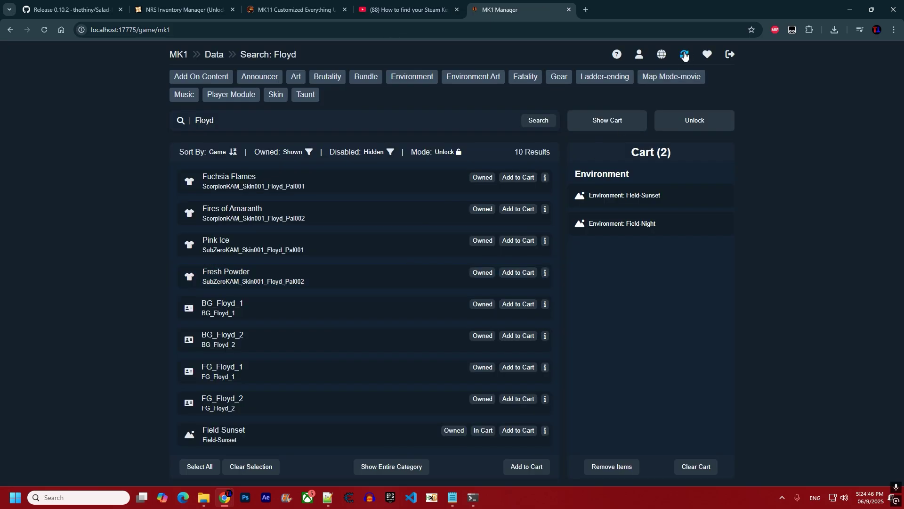
Step: Decline the inventory re-sync and close the support link tab
{"action": "left_click", "coordinate": [685, 56]}
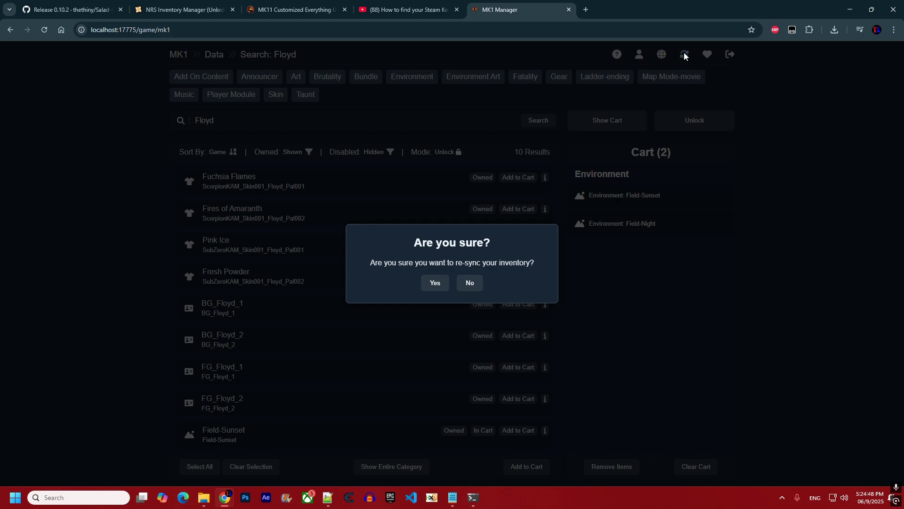
{"action": "left_click", "coordinate": [471, 283]}
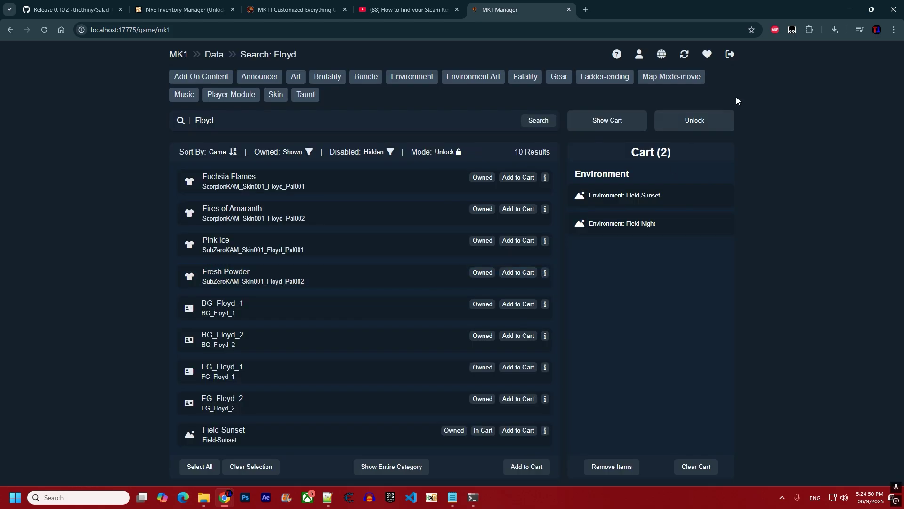
{"action": "left_click", "coordinate": [707, 60]}
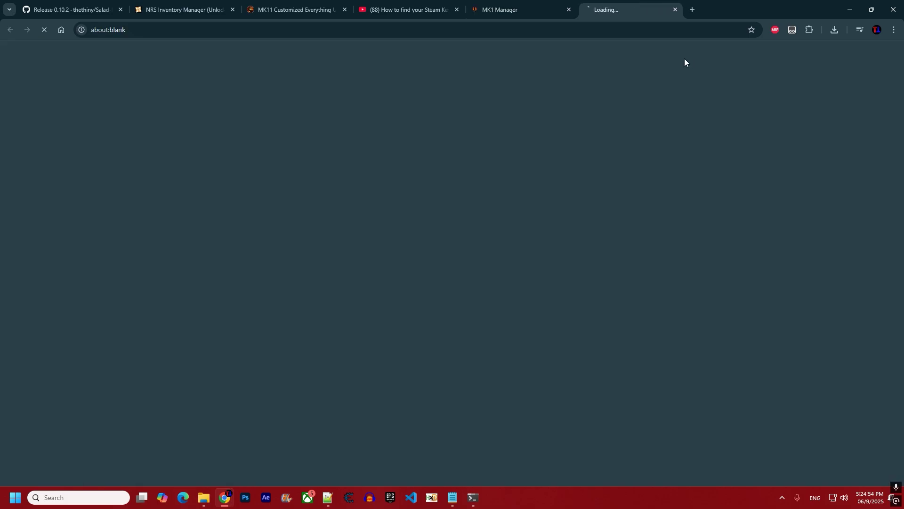
{"action": "middle_click", "coordinate": [638, 12]}
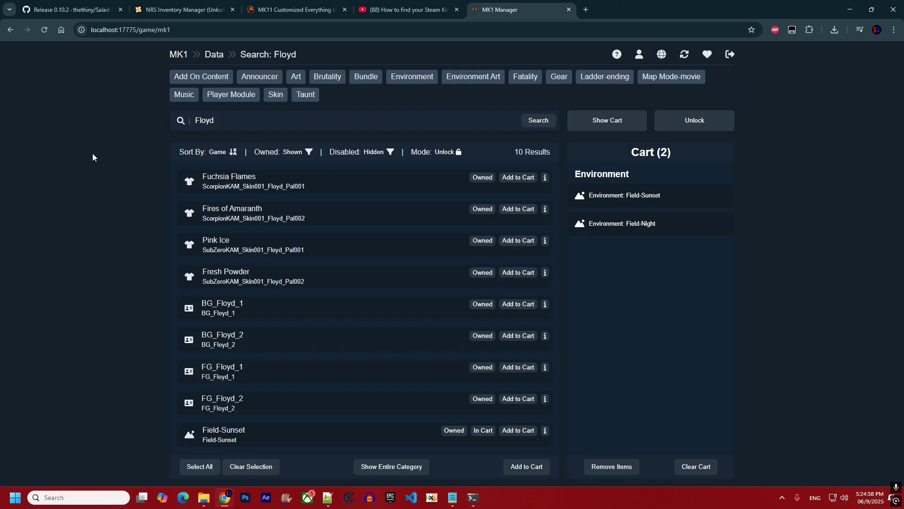
{"action": "left_click", "coordinate": [639, 55]}
{"action": "scroll", "coordinate": [298, 213], "scroll_direction": "down", "scroll_amount": 12}
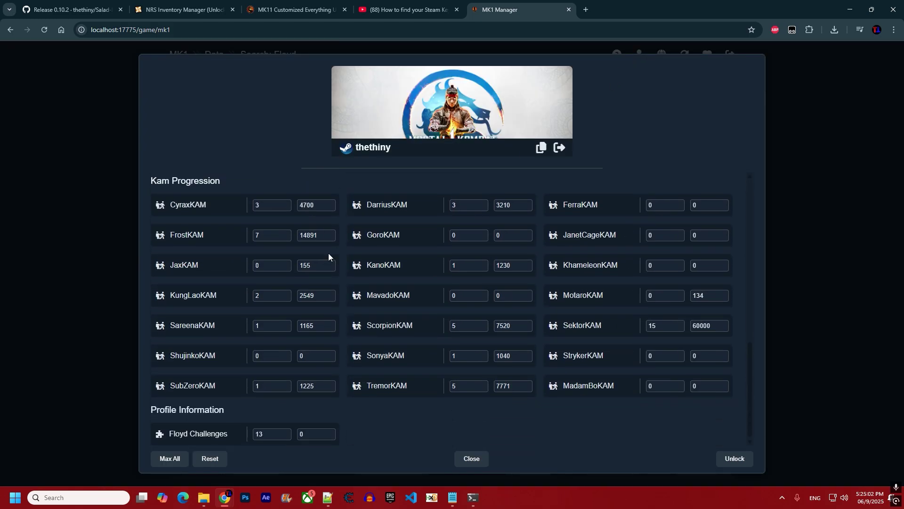
{"action": "scroll", "coordinate": [316, 394], "scroll_direction": "up", "scroll_amount": 12}
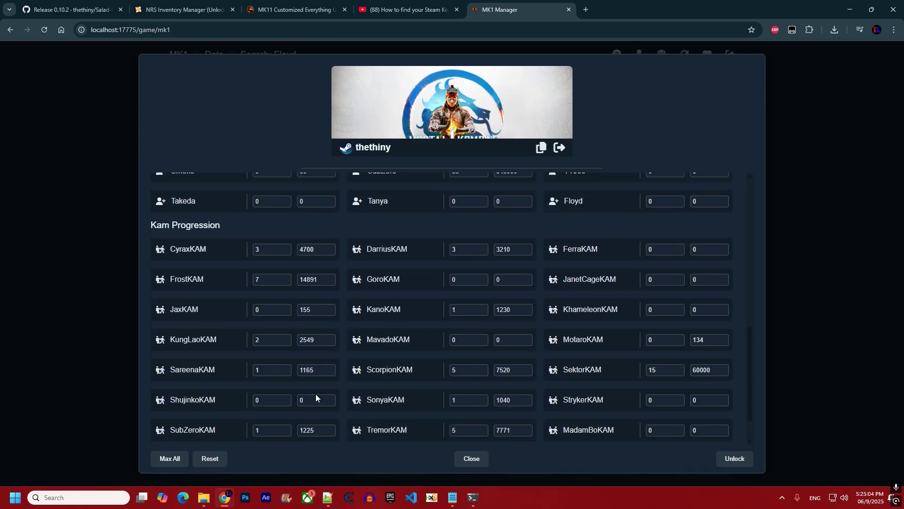
{"action": "left_click_drag", "start_coordinate": [183, 209], "coordinate": [716, 238]}
{"action": "left_click", "coordinate": [618, 183]}
{"action": "left_click_drag", "start_coordinate": [221, 262], "coordinate": [152, 261]}
{"action": "scroll", "coordinate": [210, 259], "scroll_direction": "down", "scroll_amount": 8}
{"action": "left_click_drag", "start_coordinate": [236, 268], "coordinate": [150, 266]}
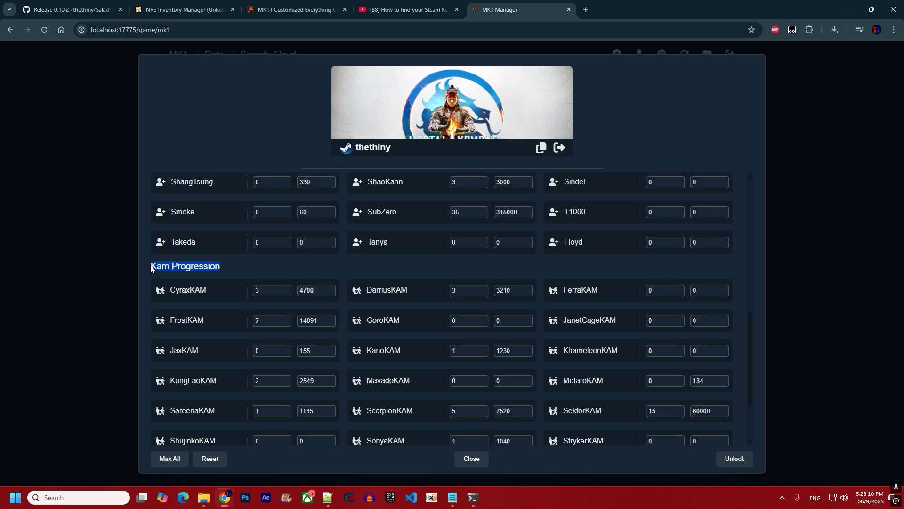
{"action": "left_click", "coordinate": [253, 273]}
{"action": "scroll", "coordinate": [258, 256], "scroll_direction": "down", "scroll_amount": 2}
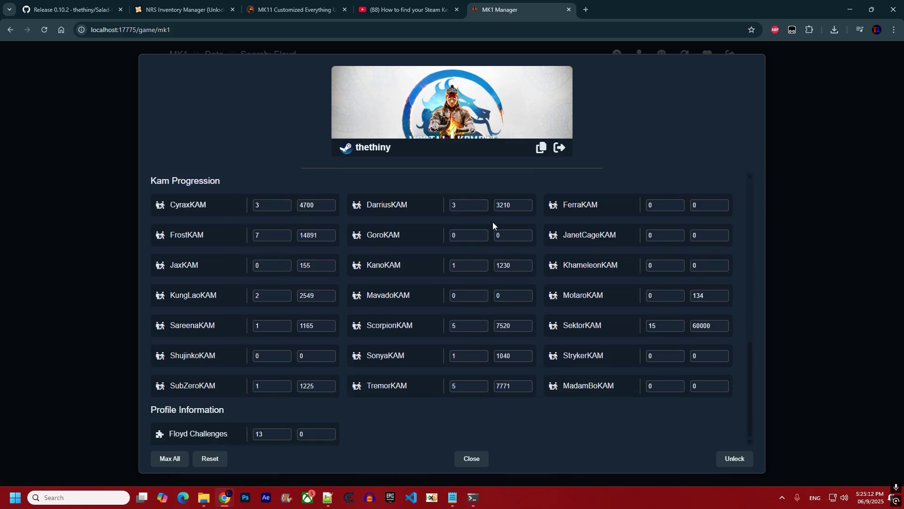
{"action": "scroll", "coordinate": [347, 262], "scroll_direction": "up", "scroll_amount": 5}
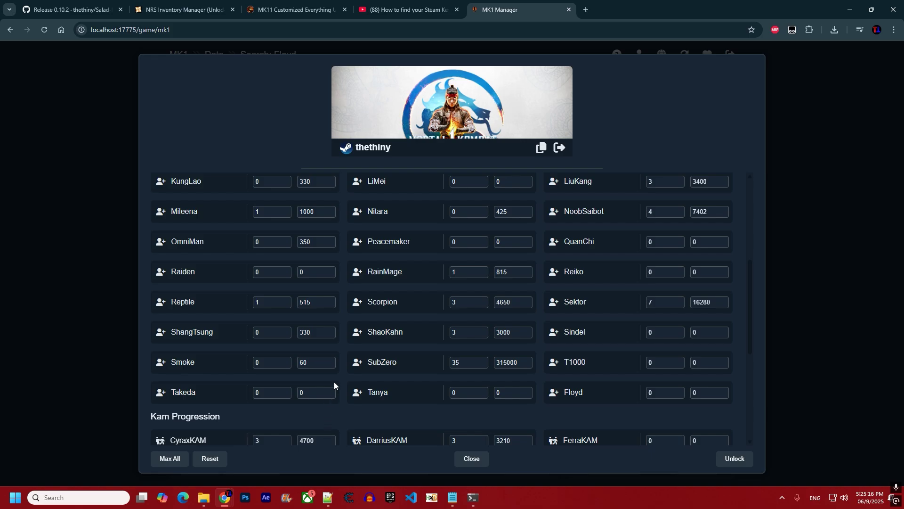
{"action": "scroll", "coordinate": [368, 349], "scroll_direction": "down", "scroll_amount": 2}
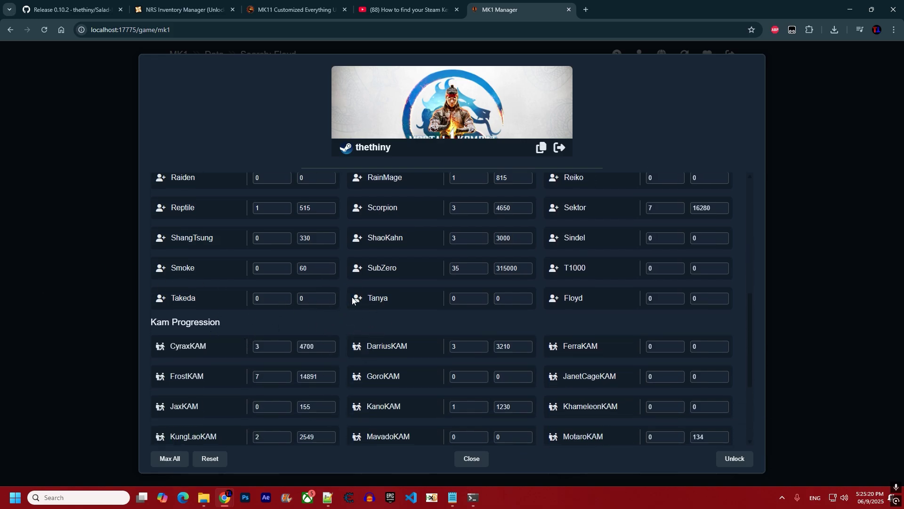
{"action": "scroll", "coordinate": [358, 304], "scroll_direction": "down", "scroll_amount": 3}
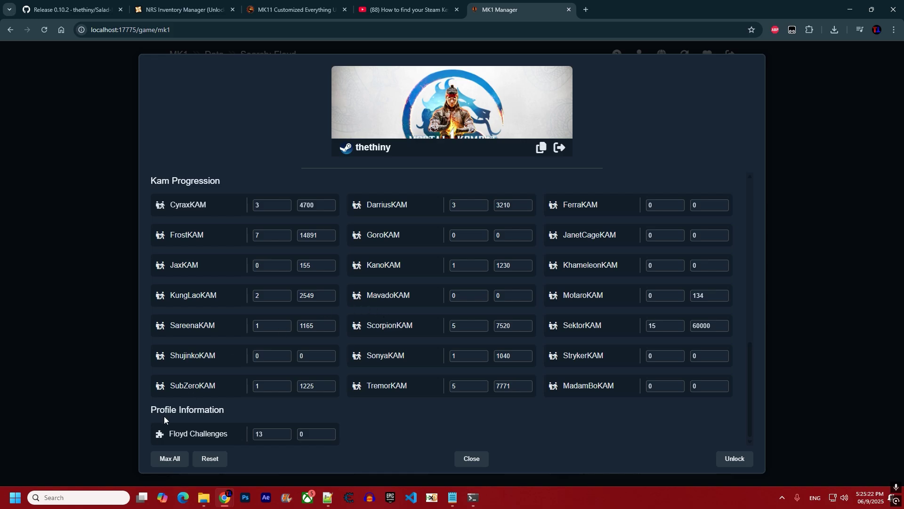
{"action": "triple_click", "coordinate": [171, 434]}
{"action": "left_click", "coordinate": [226, 436]}
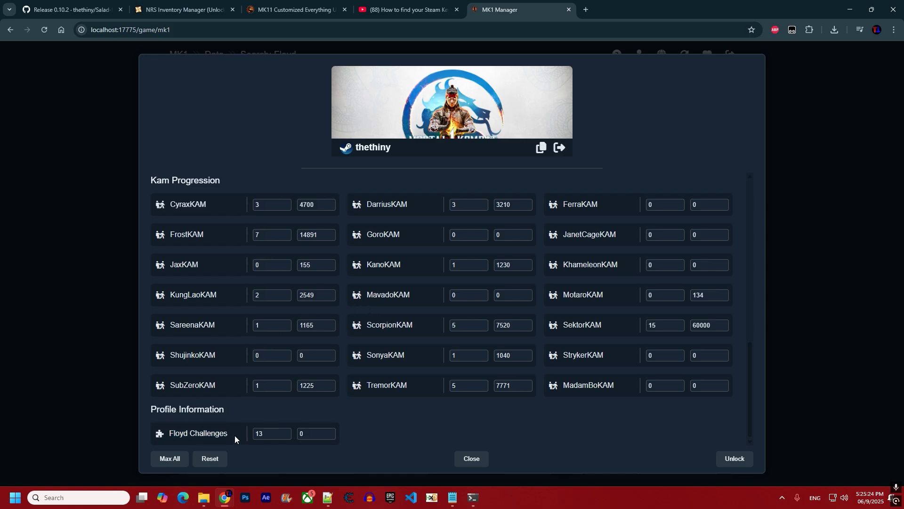
{"action": "double_click", "coordinate": [258, 440]}
{"action": "key", "text": "Tab"}
Step: Try setting the second Floyd Challenges value to 1, then cancel the confirmation
{"action": "left_click", "coordinate": [310, 454]}
{"action": "double_click", "coordinate": [302, 433]}
{"action": "type", "text": "1"}
{"action": "left_click", "coordinate": [325, 451]}
{"action": "left_click", "coordinate": [736, 463]}
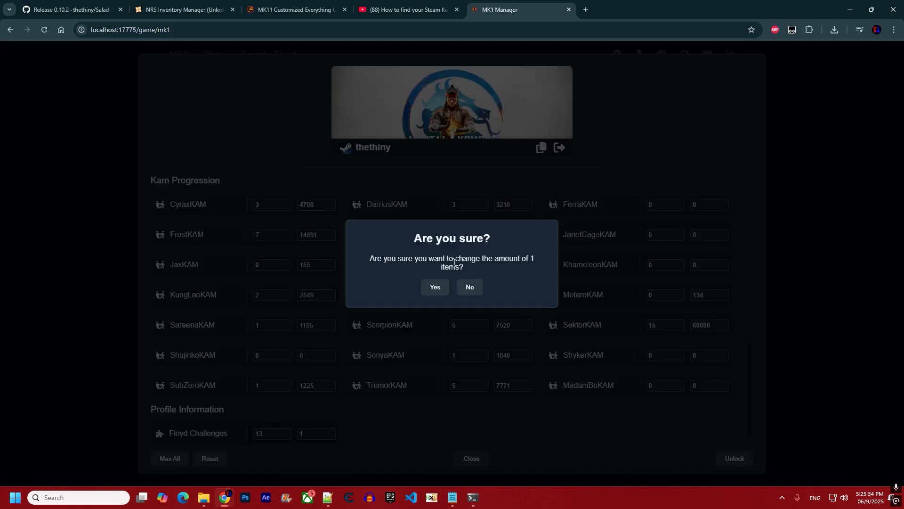
{"action": "left_click_drag", "start_coordinate": [481, 258], "coordinate": [536, 261]}
{"action": "left_click", "coordinate": [471, 291]}
Step: Reset the Floyd Challenges value back to 0
{"action": "left_click", "coordinate": [306, 433]}
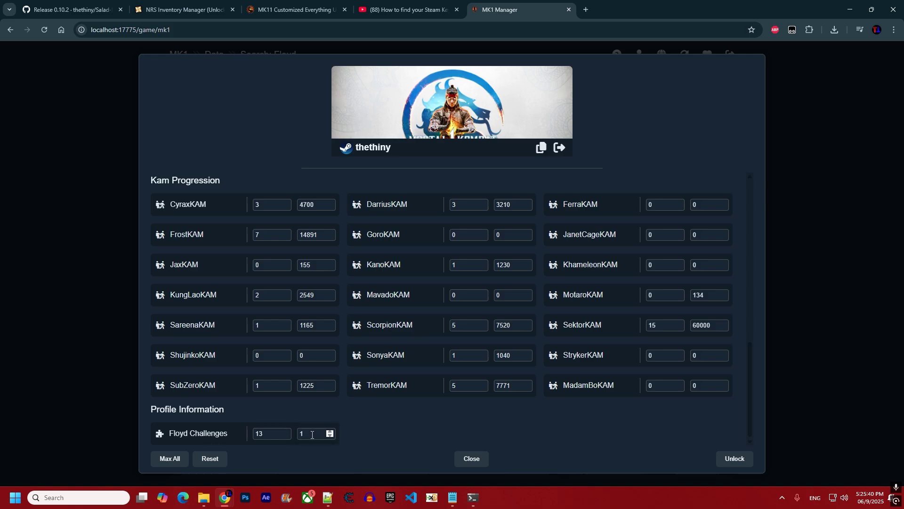
{"action": "double_click", "coordinate": [310, 434]}
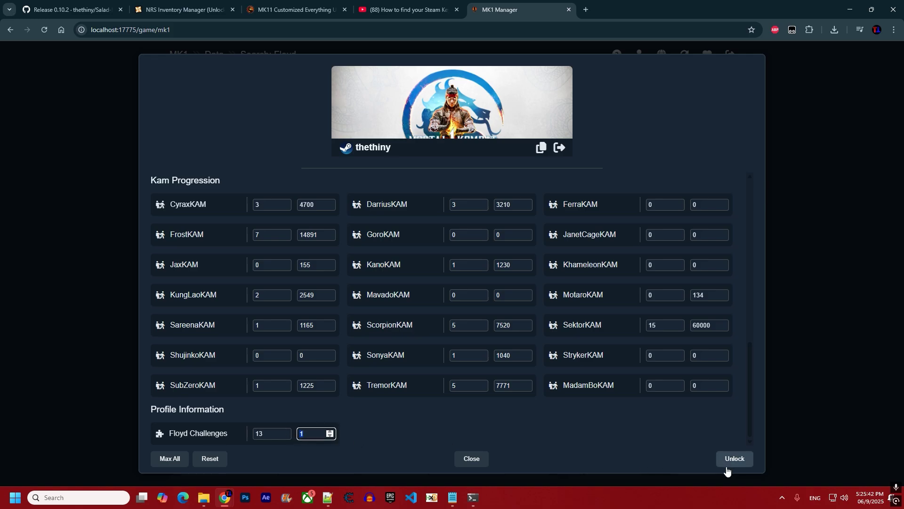
{"action": "left_click", "coordinate": [600, 445]}
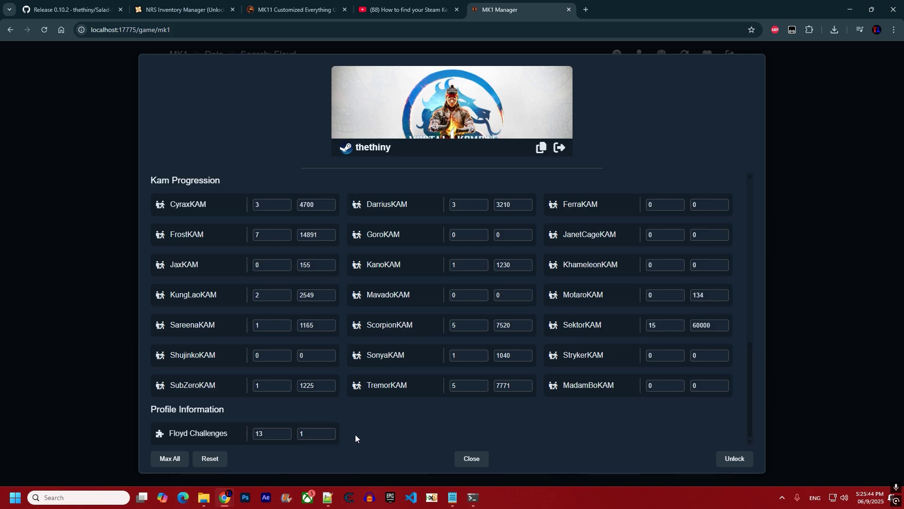
{"action": "double_click", "coordinate": [325, 434]}
{"action": "left_click", "coordinate": [330, 436]}
{"action": "left_click", "coordinate": [210, 458]}
Step: Change Koins to 926500 and unlock it, confirming Yes
{"action": "scroll", "coordinate": [424, 377], "scroll_direction": "up", "scroll_amount": 15}
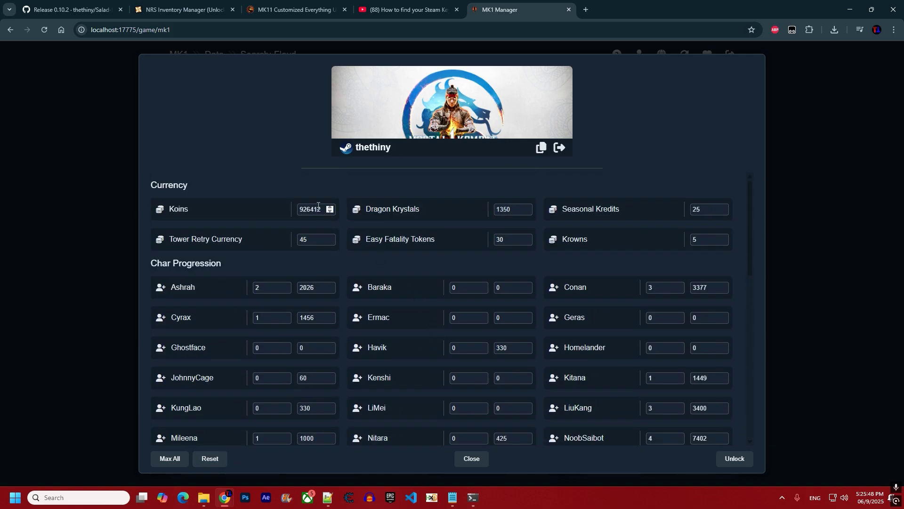
{"action": "left_click_drag", "start_coordinate": [325, 209], "coordinate": [315, 210]}
{"action": "type", "text": "500"}
{"action": "left_click", "coordinate": [390, 182]}
{"action": "left_click", "coordinate": [729, 459]}
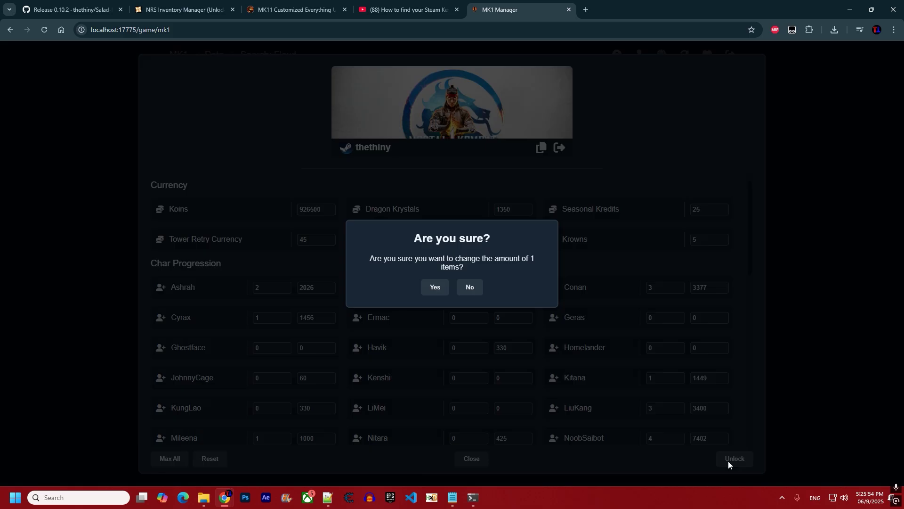
{"action": "left_click", "coordinate": [432, 287]}
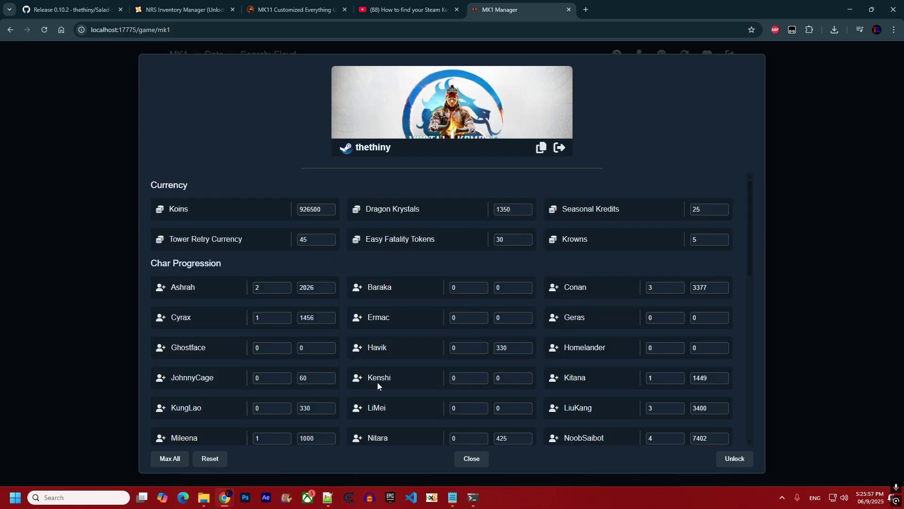
Step: Close the profile editor and re-sync the MK1 inventory, confirming the prompt
{"action": "left_click", "coordinate": [472, 458]}
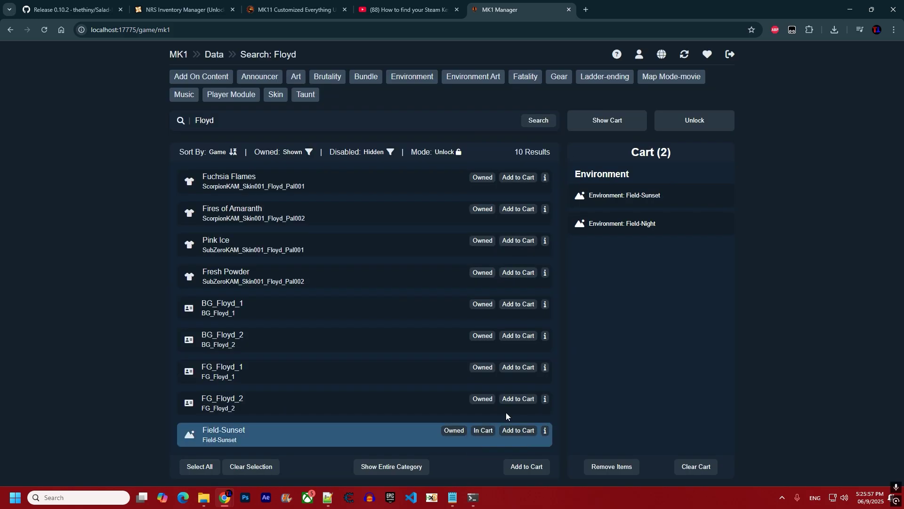
{"action": "left_click", "coordinate": [683, 54]}
{"action": "left_click", "coordinate": [432, 281]}
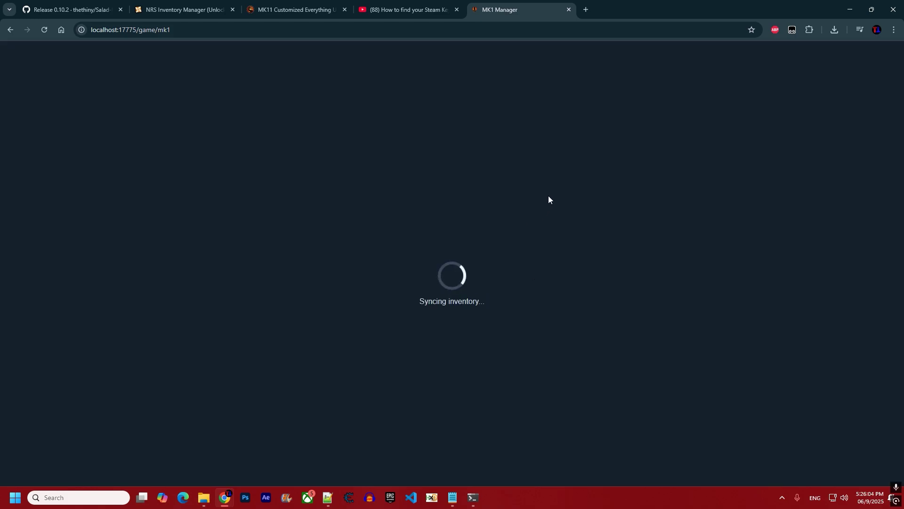
Step: Verify in the profile panel that Koins now reads 926500, then close the panel
{"action": "left_click", "coordinate": [638, 54]}
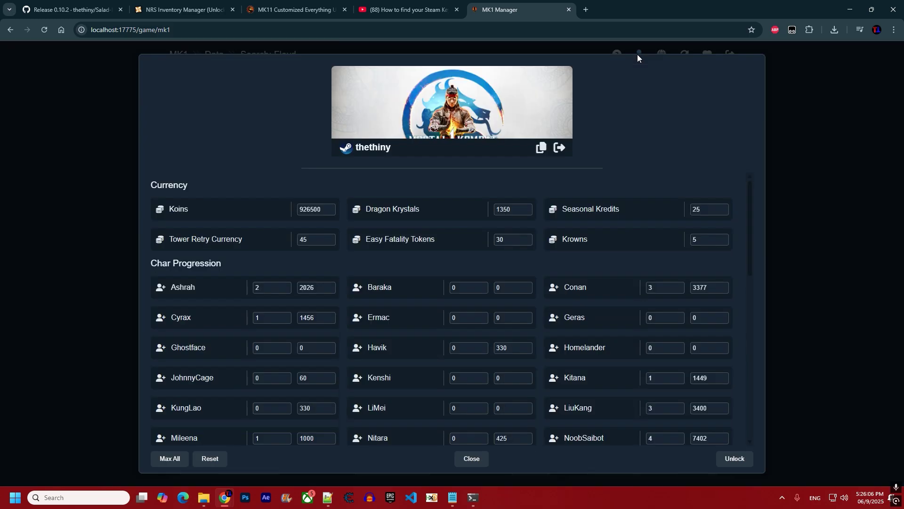
{"action": "double_click", "coordinate": [304, 210]}
{"action": "left_click", "coordinate": [298, 191]}
{"action": "left_click", "coordinate": [777, 261]}
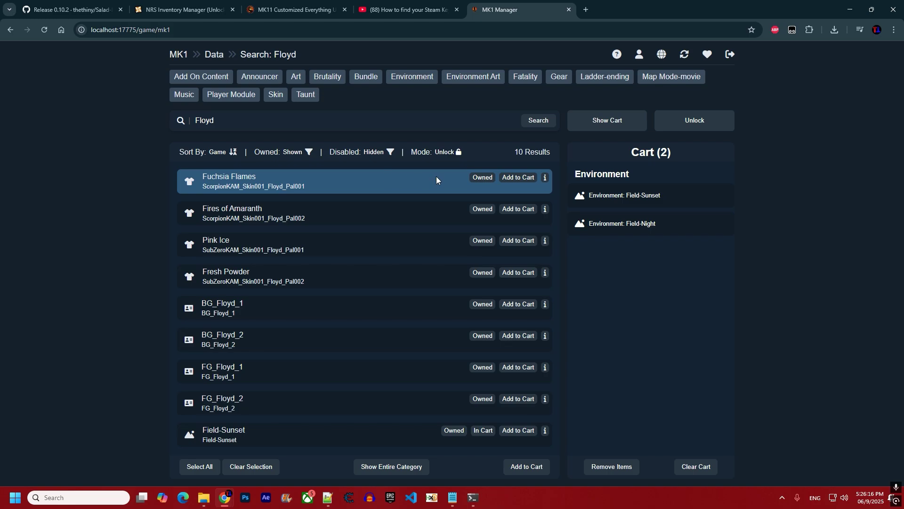
Step: Review the server terminal log, then go back to the MK1 'Floyd' results page
{"action": "left_click", "coordinate": [472, 498]}
{"action": "left_click_drag", "start_coordinate": [320, 157], "coordinate": [411, 118]}
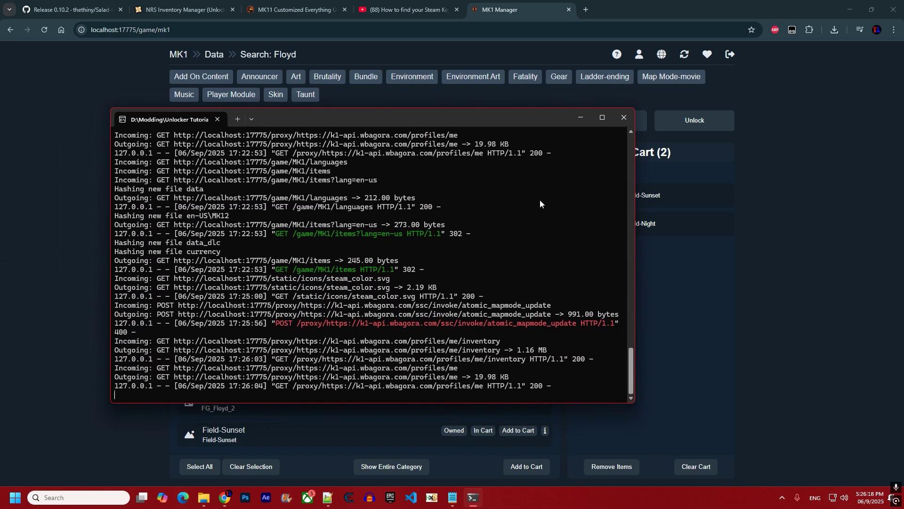
{"action": "scroll", "coordinate": [265, 207], "scroll_direction": "up", "scroll_amount": 5}
{"action": "scroll", "coordinate": [414, 238], "scroll_direction": "down", "scroll_amount": 5}
{"action": "left_click", "coordinate": [73, 190]}
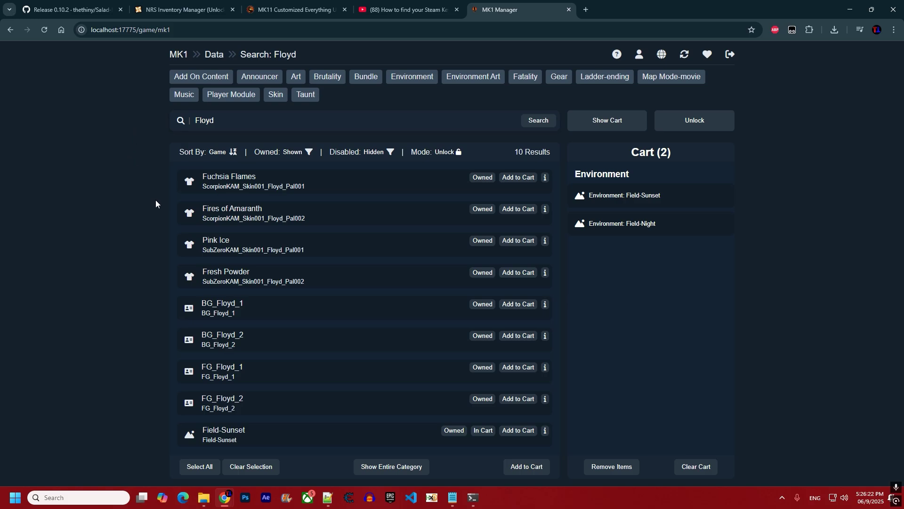
{"action": "right_click", "coordinate": [121, 185]}
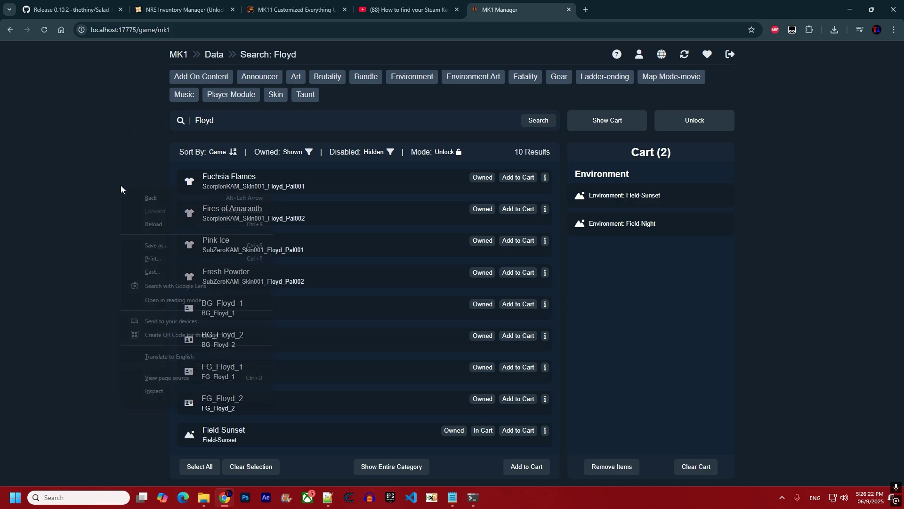
Step: Inspect the manager page full-screen and find the console's 400 BAD REQUEST error for mapmode_update
{"action": "left_click", "coordinate": [159, 392]}
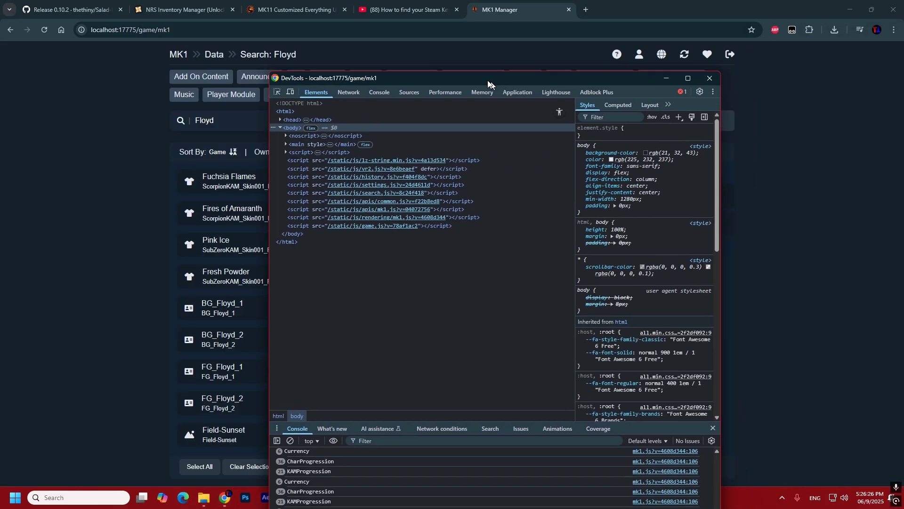
{"action": "double_click", "coordinate": [488, 80]}
{"action": "scroll", "coordinate": [70, 419], "scroll_direction": "up", "scroll_amount": 5}
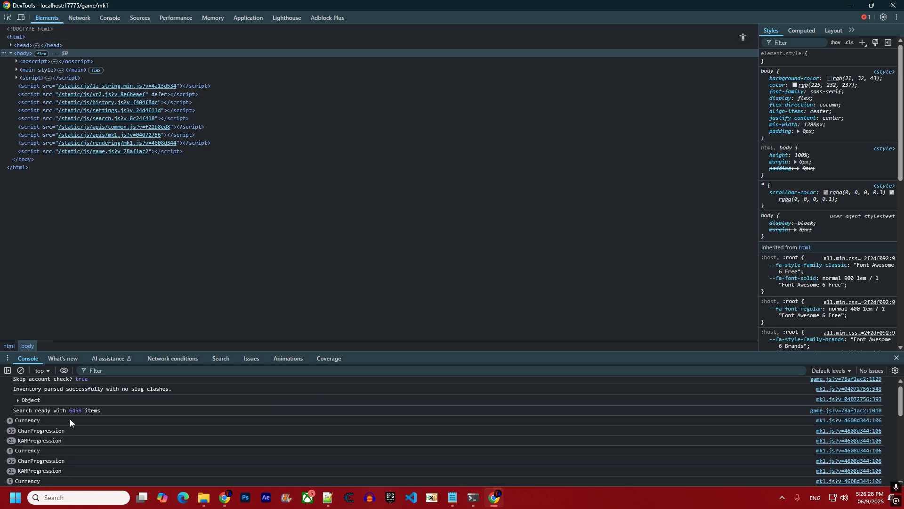
{"action": "scroll", "coordinate": [99, 401], "scroll_direction": "down", "scroll_amount": 3}
{"action": "scroll", "coordinate": [80, 446], "scroll_direction": "up", "scroll_amount": 3}
{"action": "scroll", "coordinate": [67, 420], "scroll_direction": "down", "scroll_amount": 5}
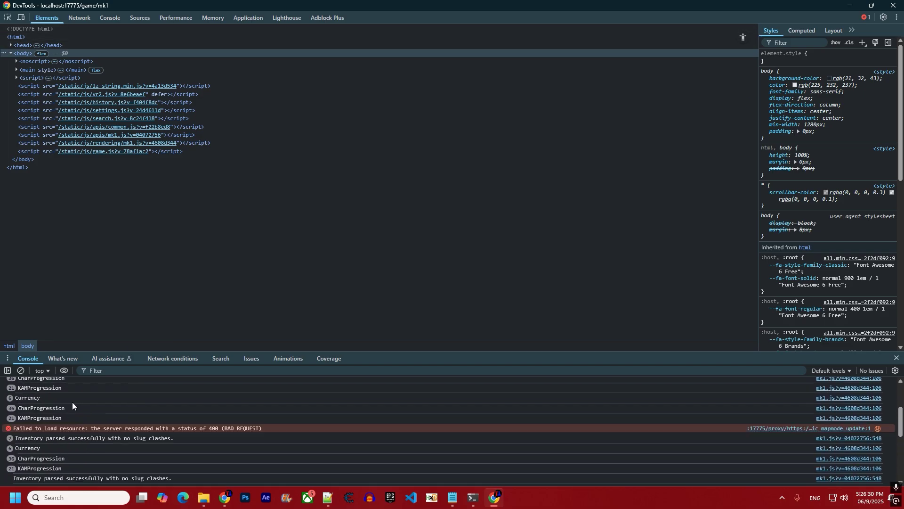